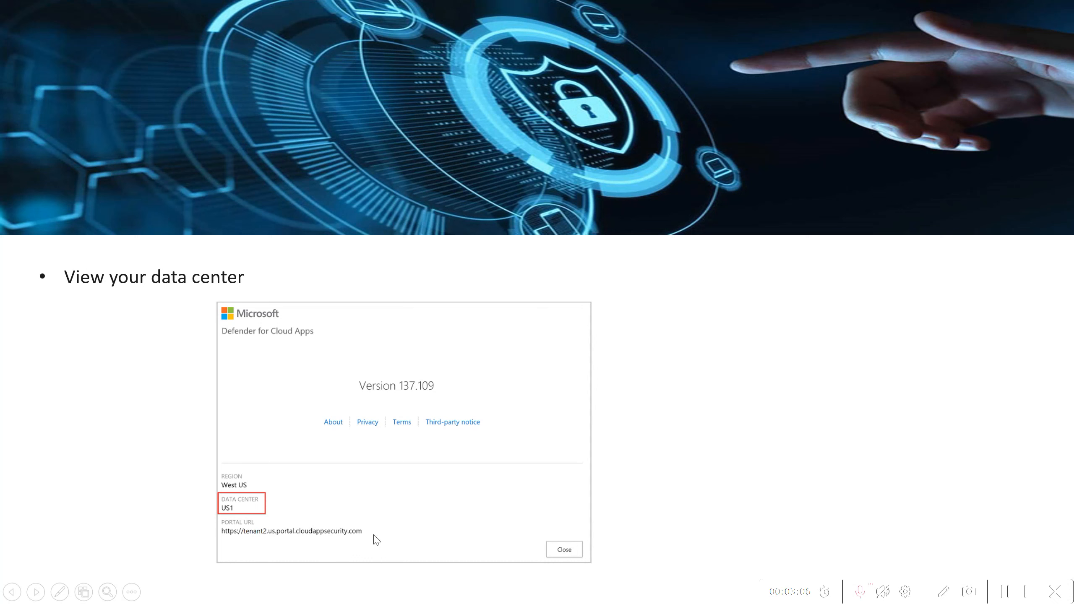
left_click(373, 536)
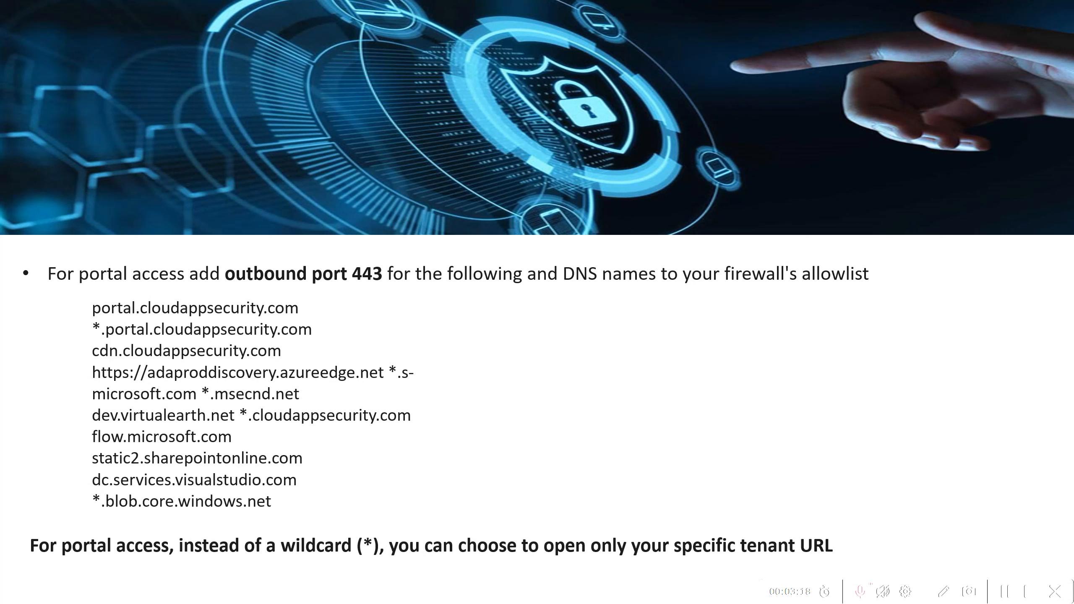
left_click(388, 420)
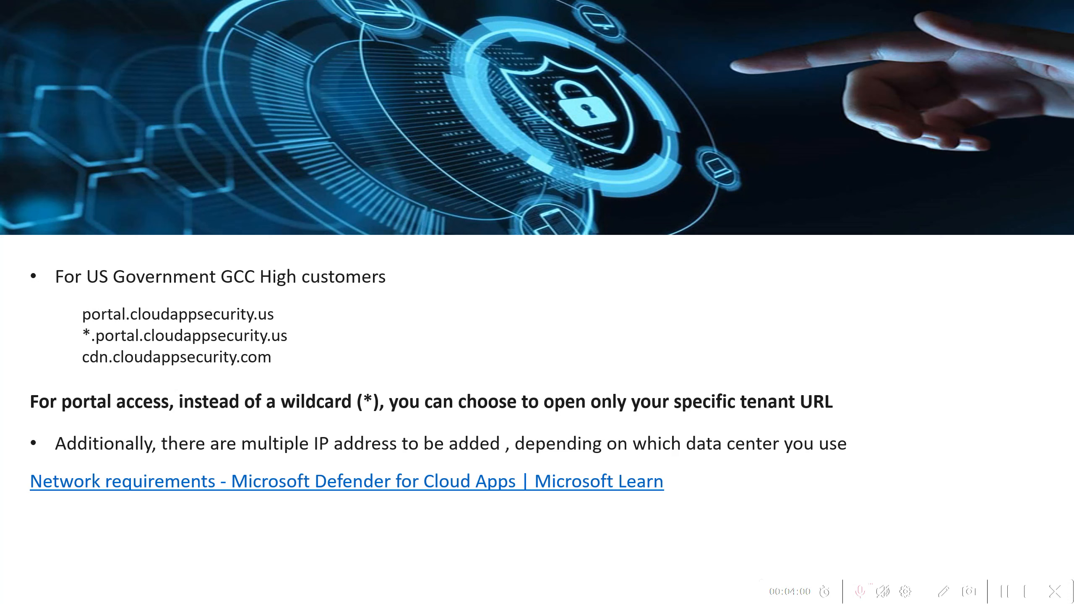
left_click(1005, 590)
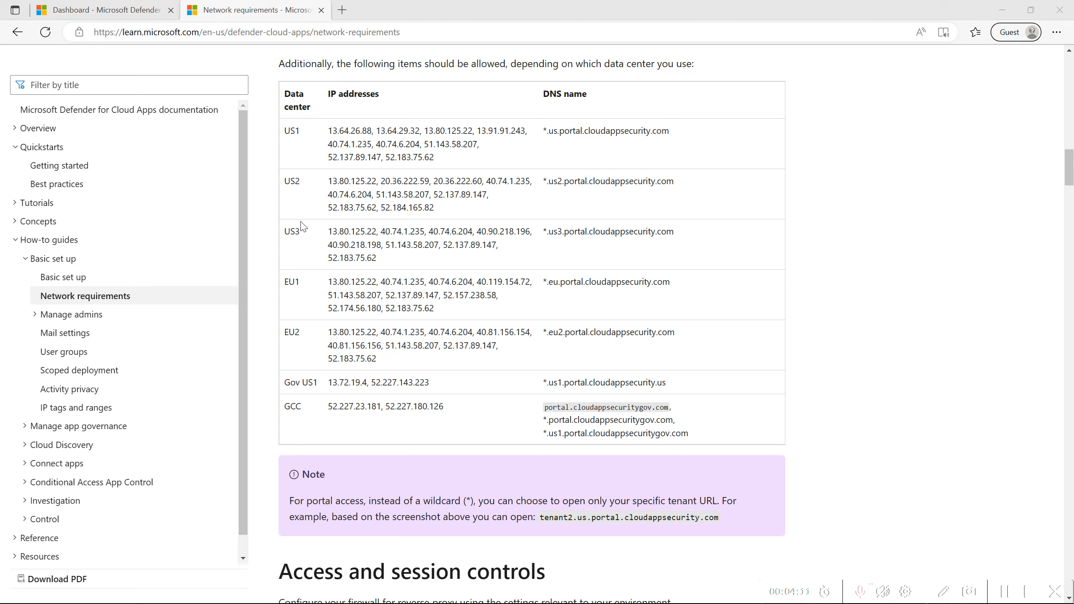
Examine the allowed IP addresses for the US3 data center in the network requirements table.
triple_click(394, 262)
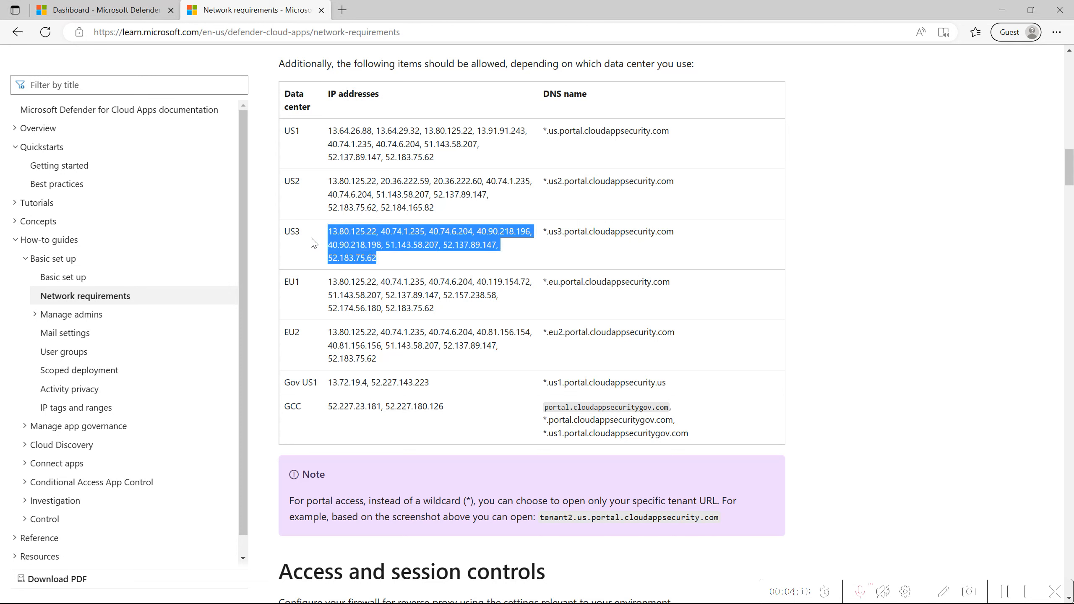
left_click(394, 262)
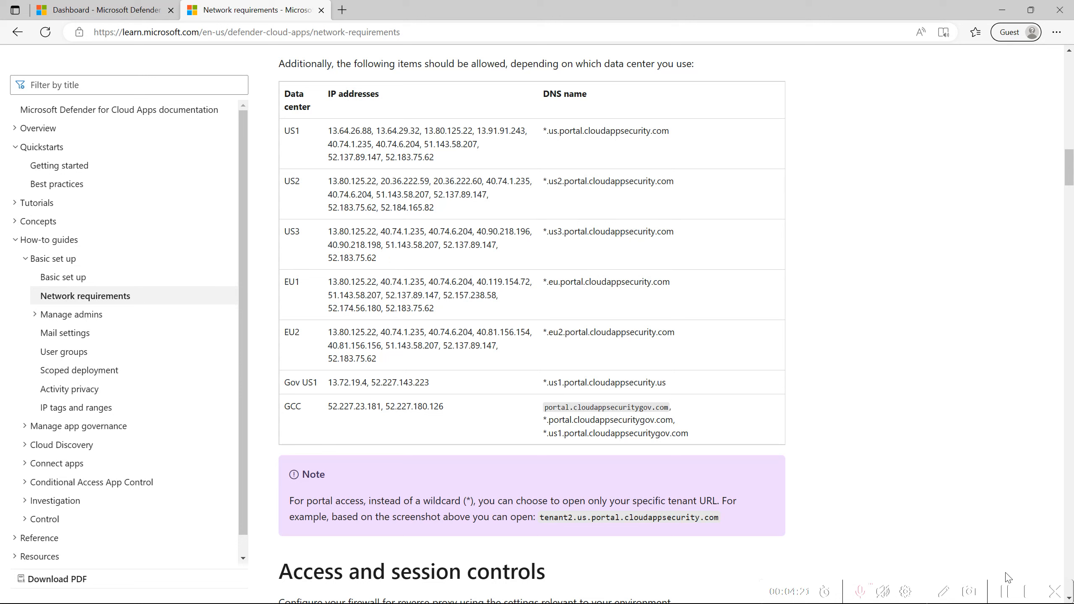
Switch to the Defender for Cloud Apps portal and review its system settings, from organization details through mail, export and automatic sign out to activity privacy.
key("ctrl+Tab")
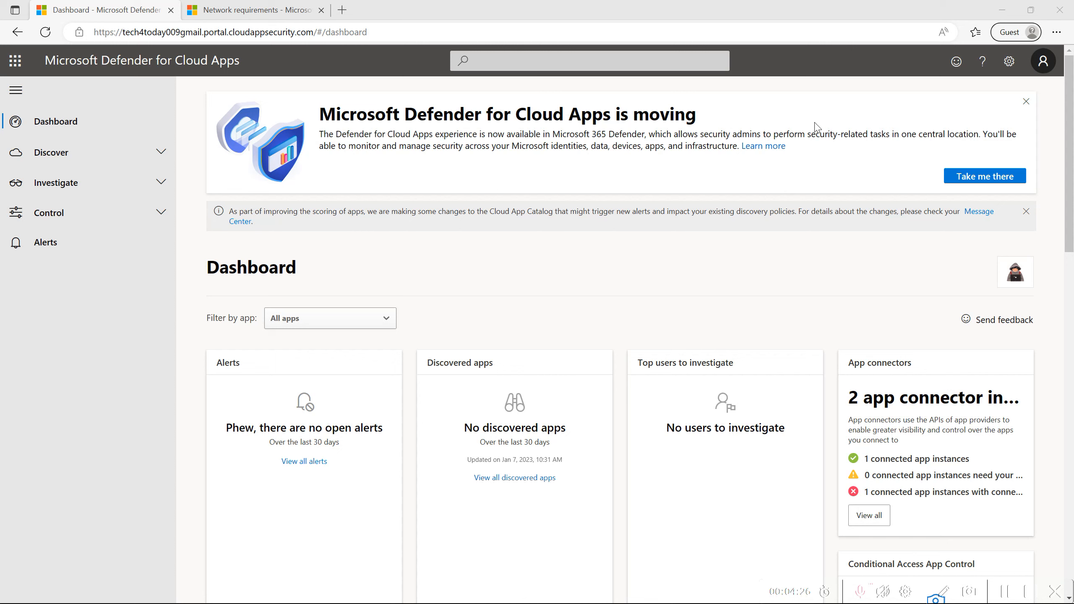
left_click(1009, 64)
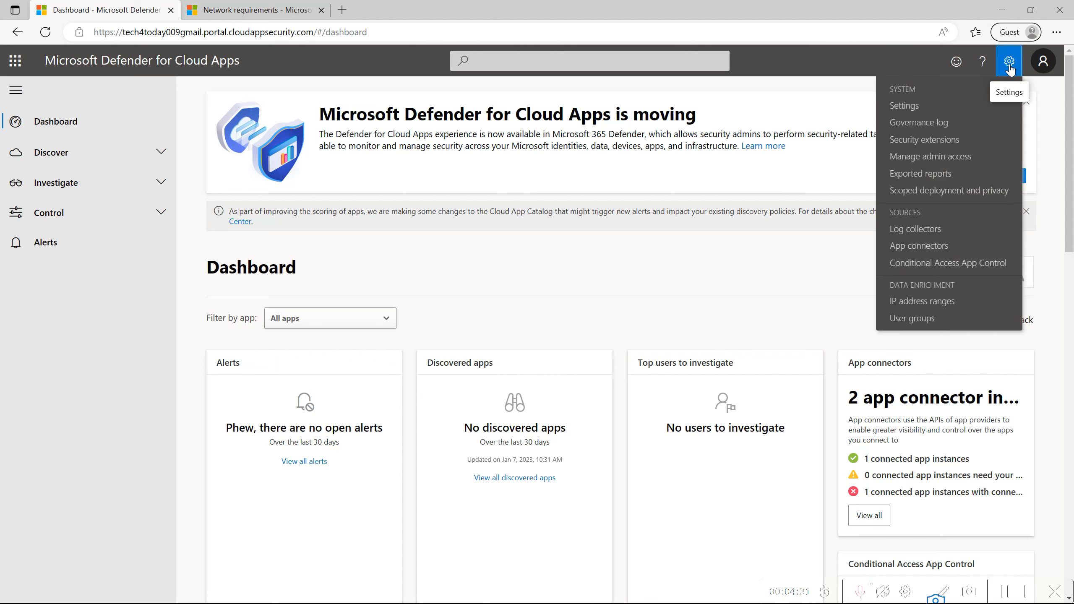
left_click(970, 114)
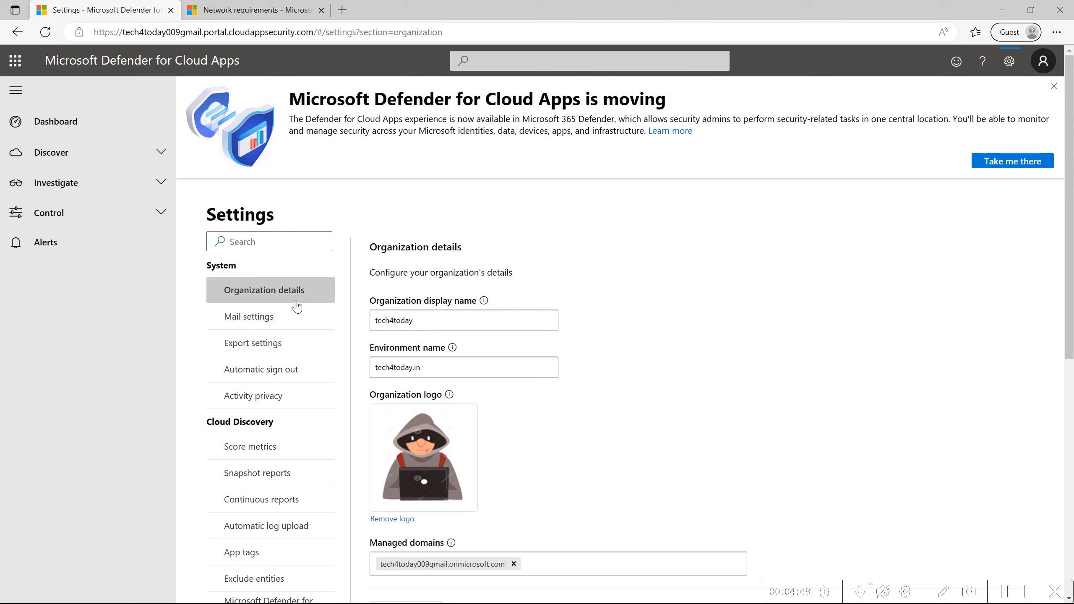
left_click(294, 318)
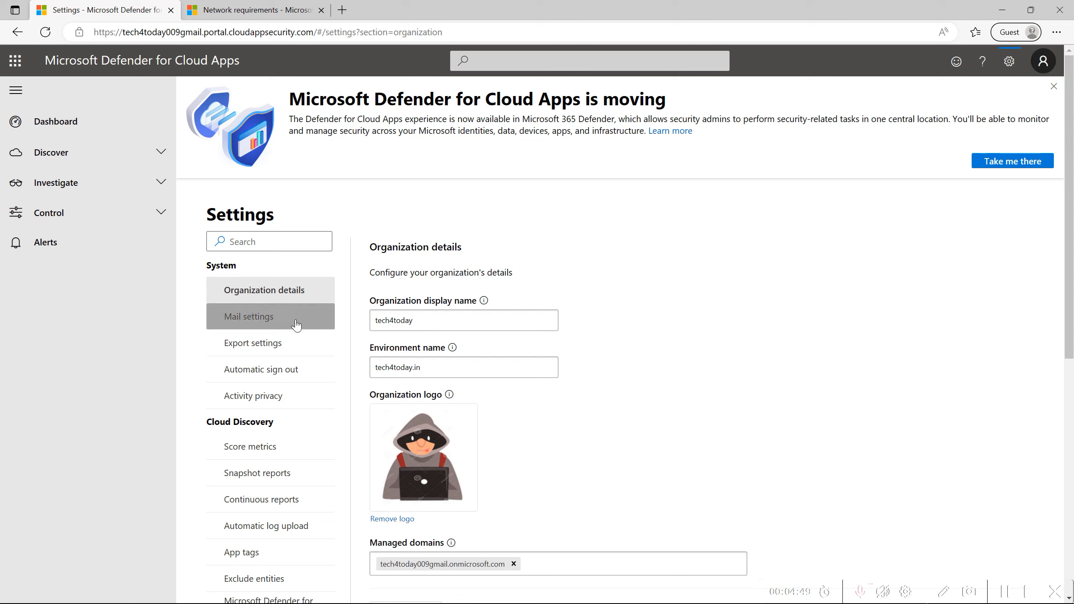
left_click(289, 348)
left_click(292, 375)
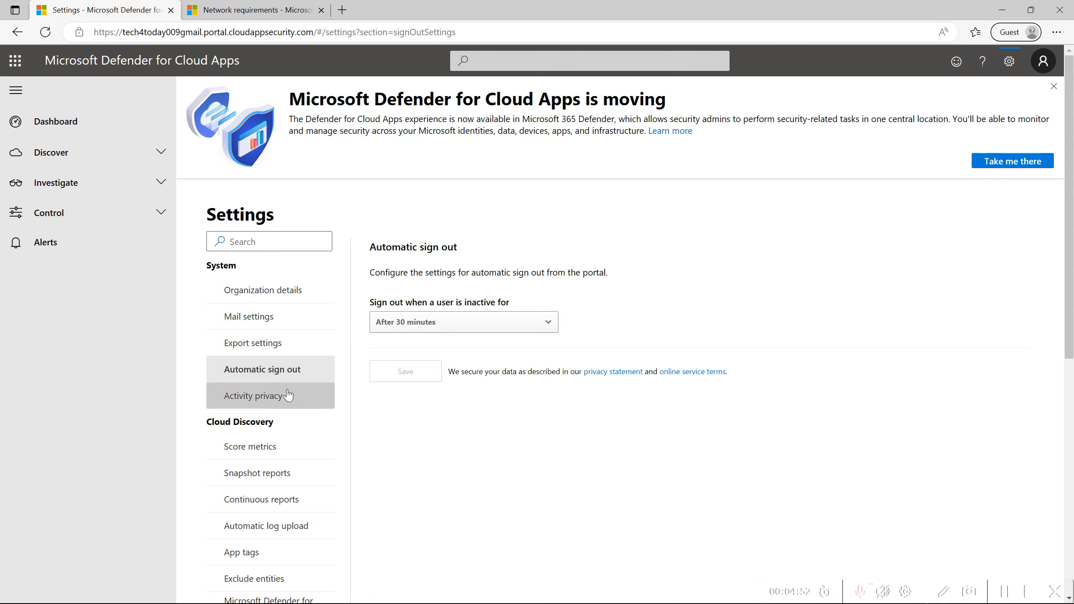
left_click(287, 395)
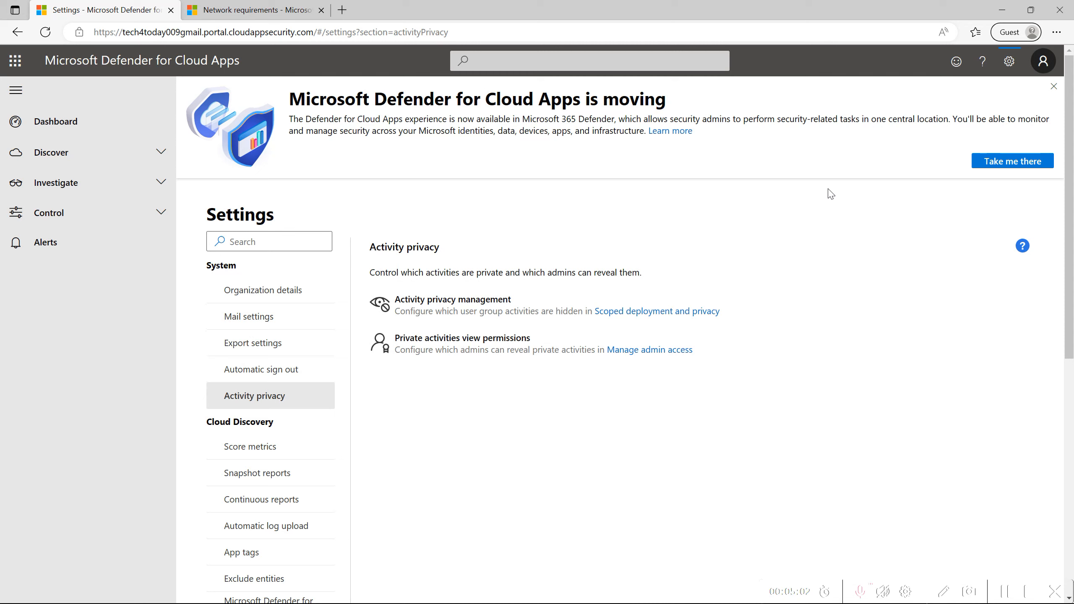
Open the app connectors page and display the list of apps available to connect.
left_click(1006, 71)
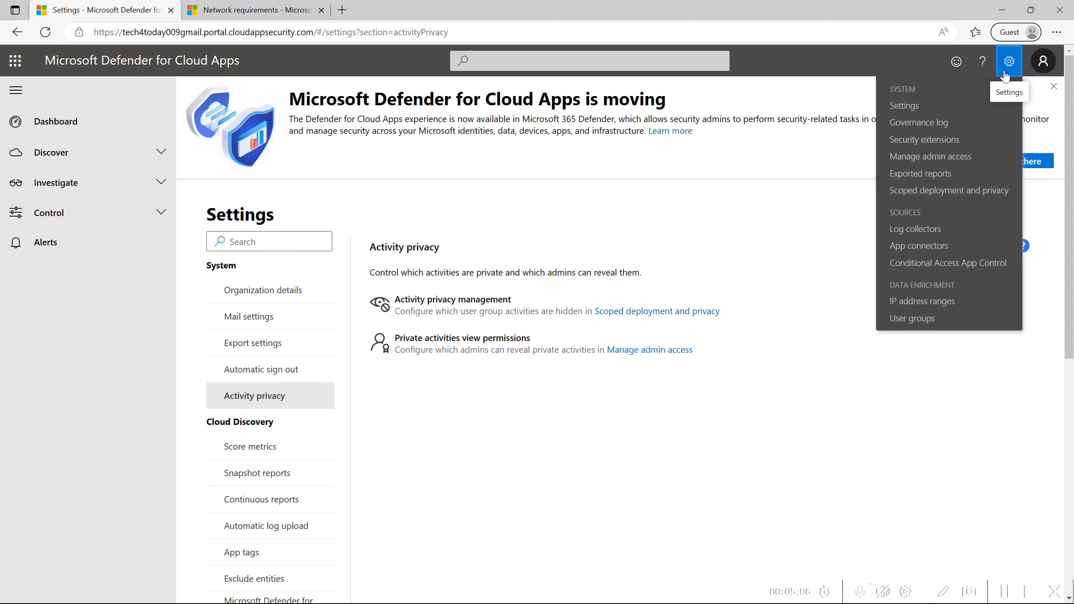
left_click(929, 253)
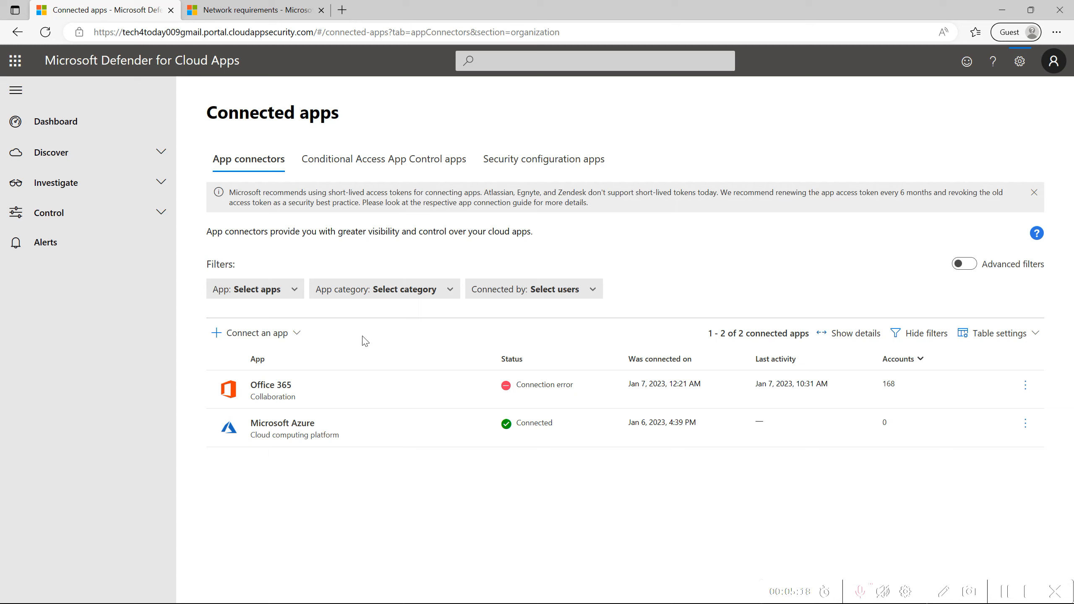
left_click(269, 344)
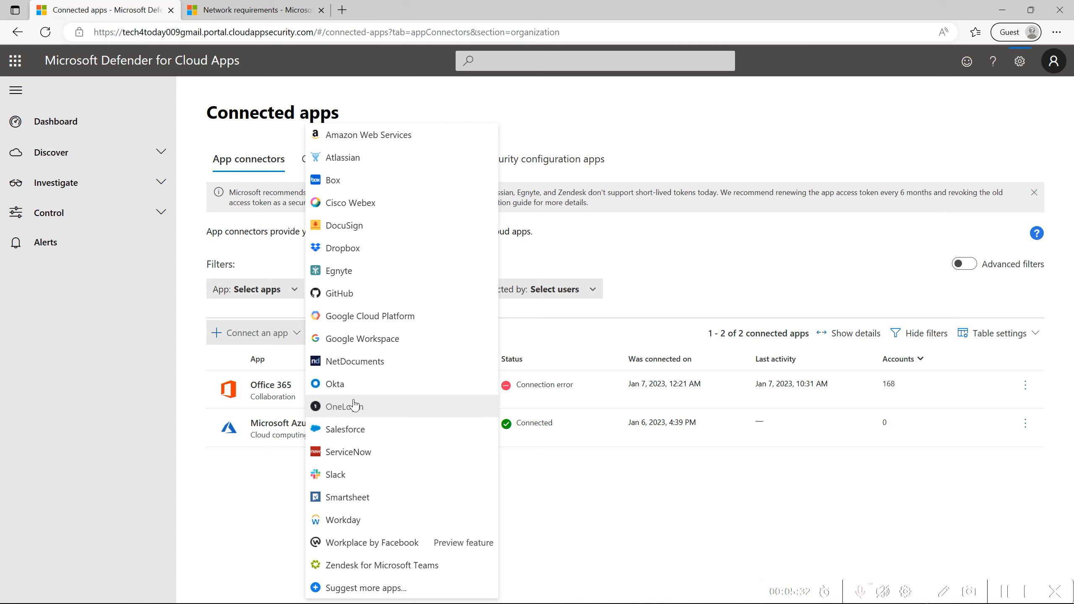
Review the Salesforce connector setup, continuing past the instance name to the connection instructions, and close it without following a connection link.
left_click(353, 428)
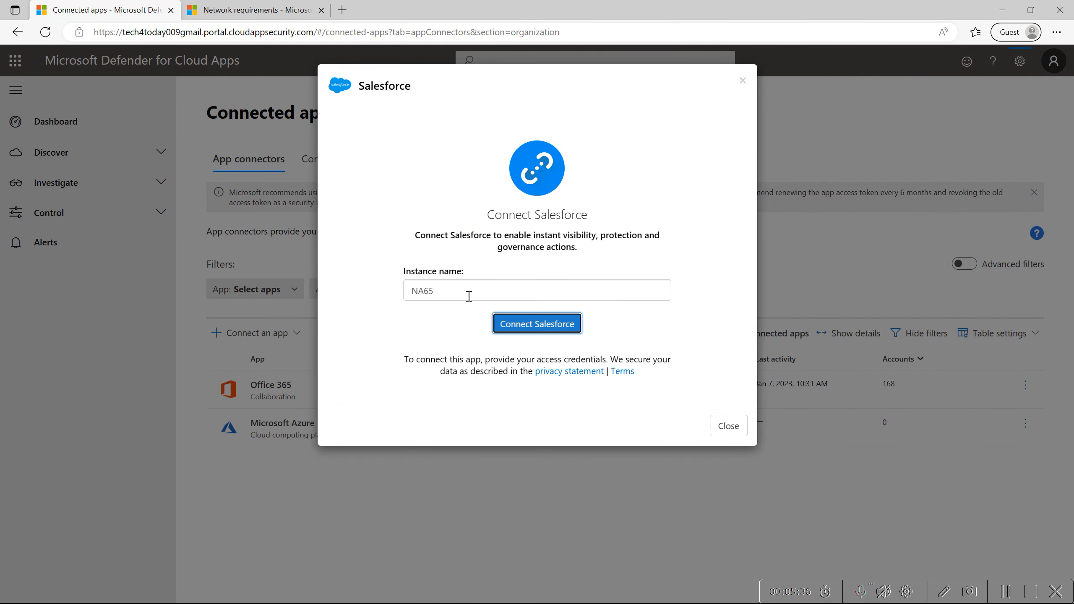
left_click(467, 280)
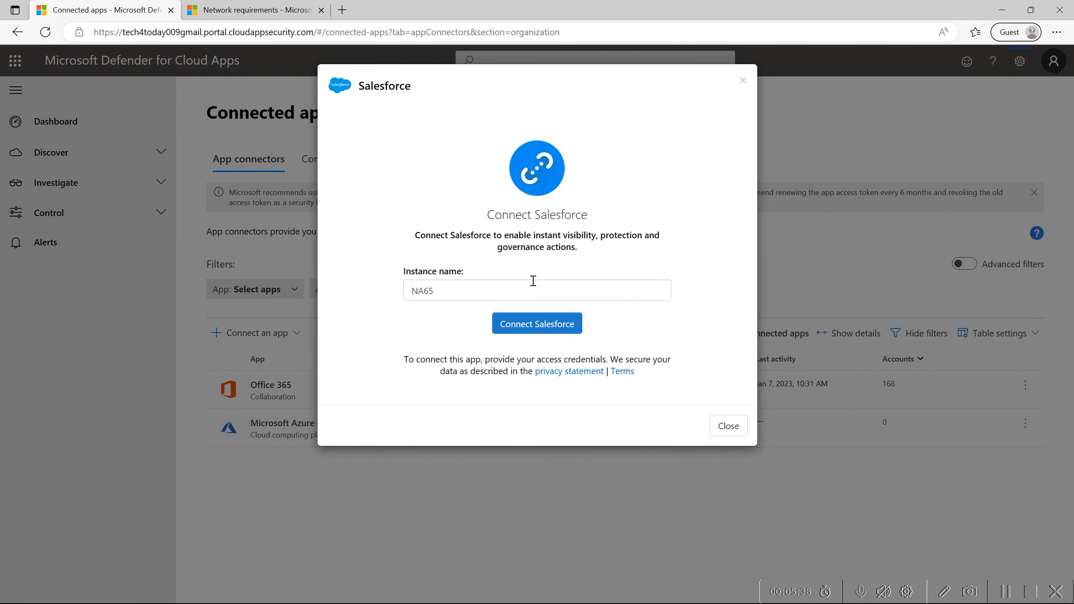
left_click_drag(466, 293, 393, 305)
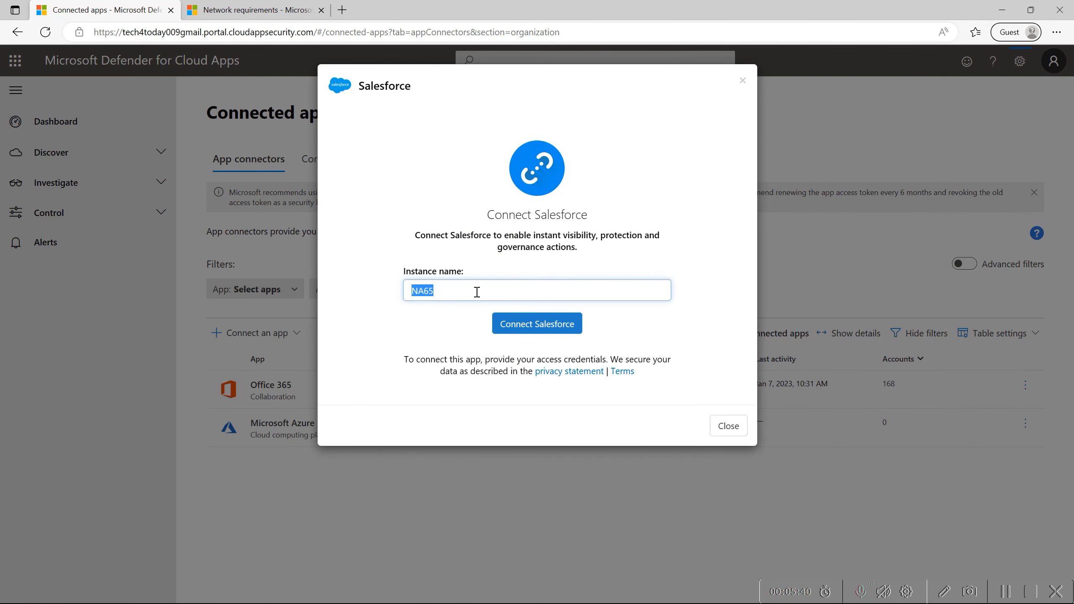
left_click(523, 333)
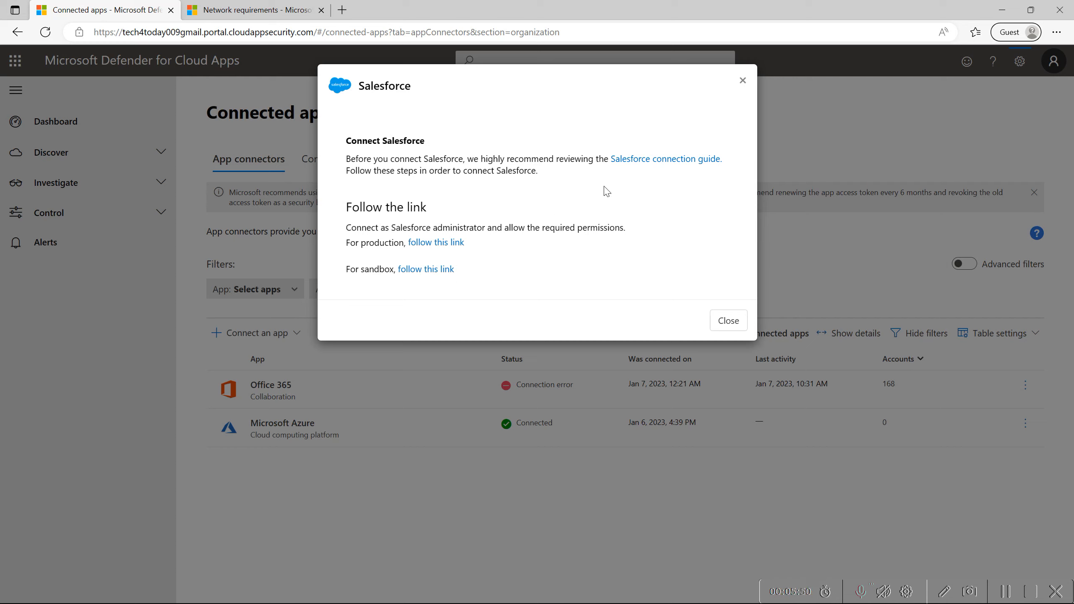
left_click(743, 87)
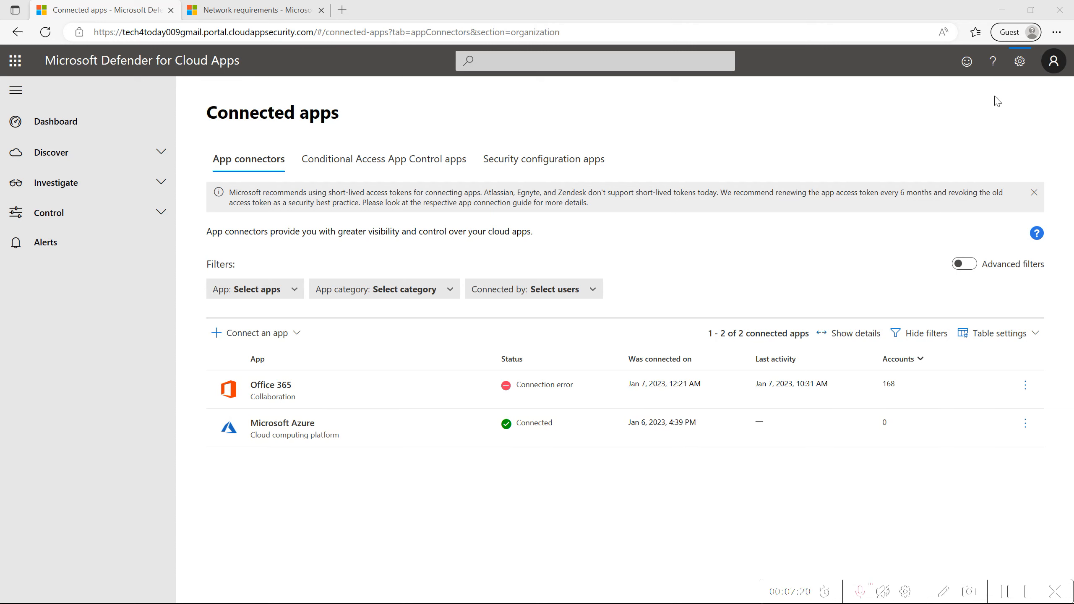
Return to the portal settings and review the organization details, including display name, environment name, logo and managed domains.
left_click(1024, 68)
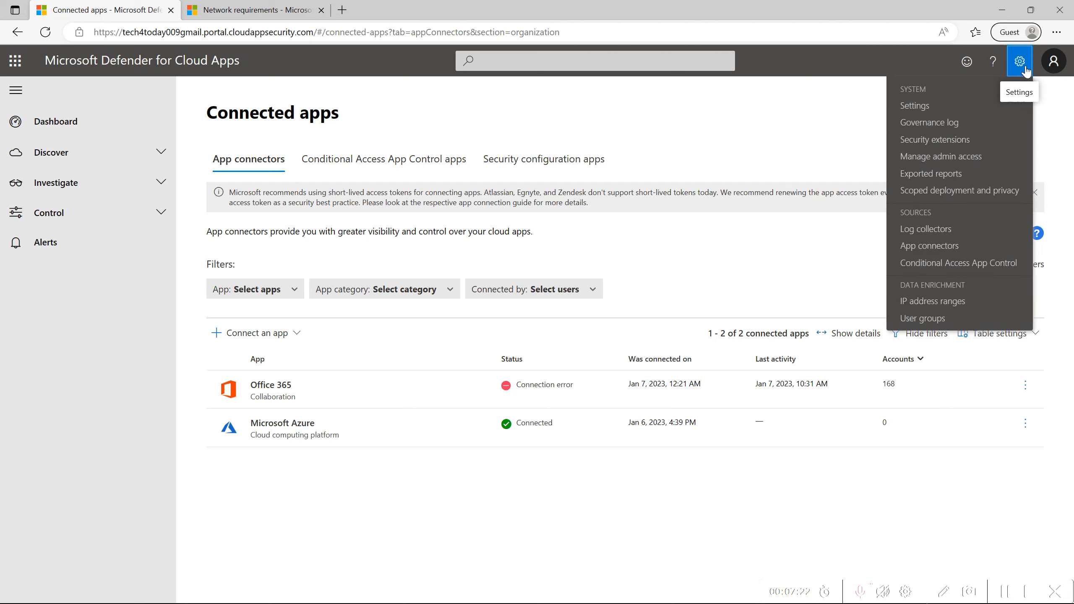
left_click(943, 114)
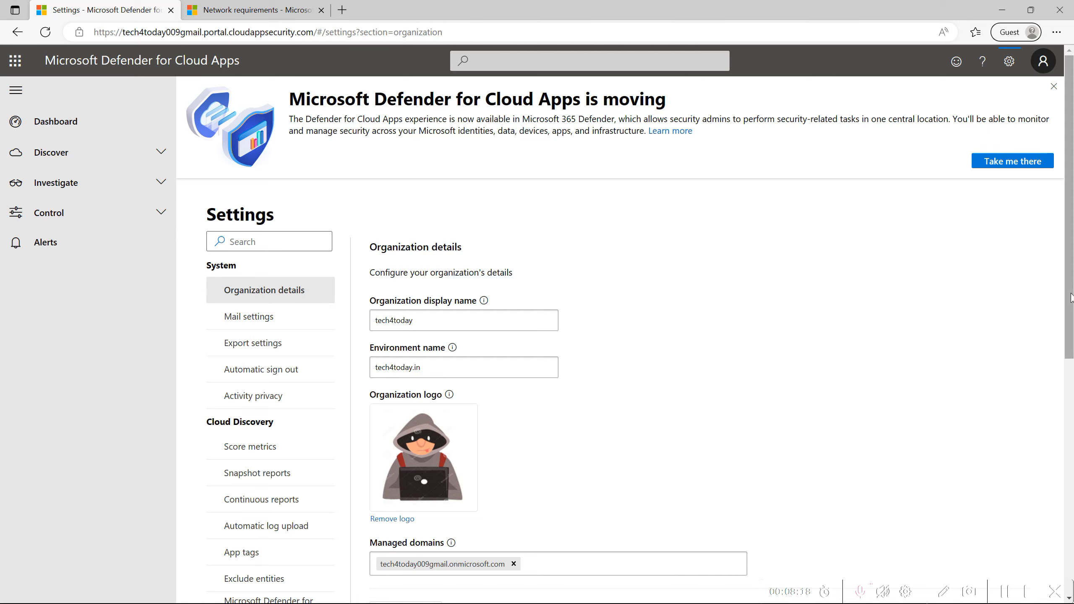
scroll(1068, 331, "down", 1)
left_click_drag(1068, 332, 1065, 369)
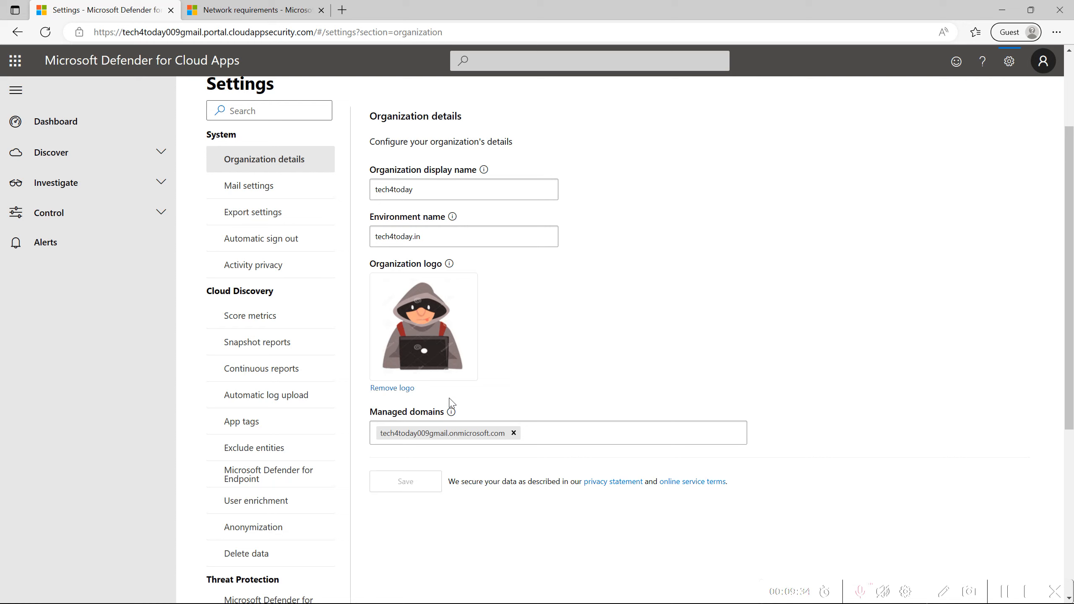
Open the mail settings and examine the custom sender fields for display name, email address, reply-to address and the MailChimp acknowledgement.
left_click(298, 186)
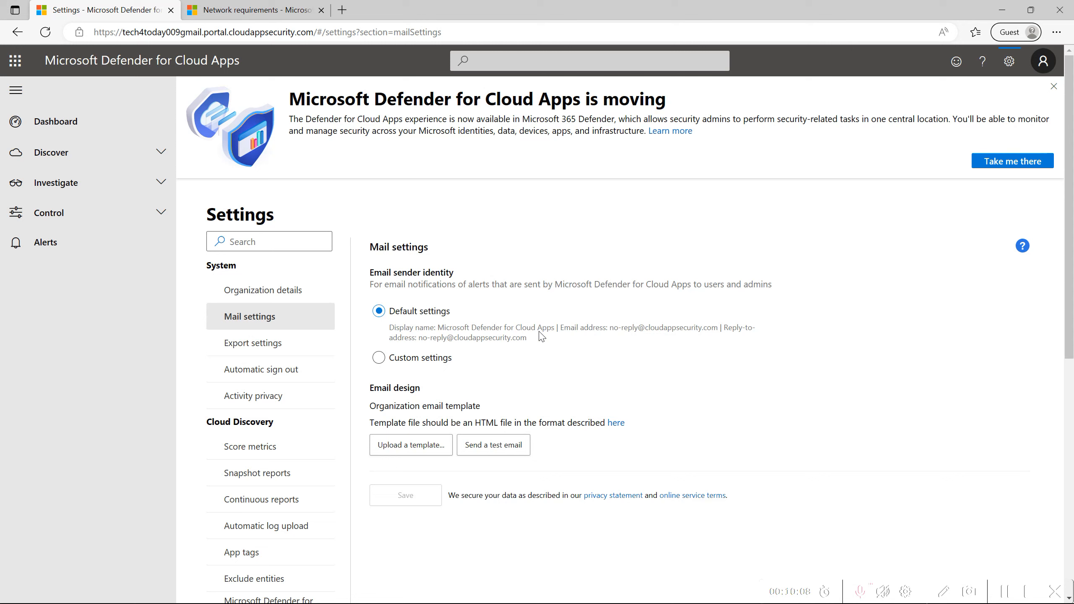
left_click(439, 361)
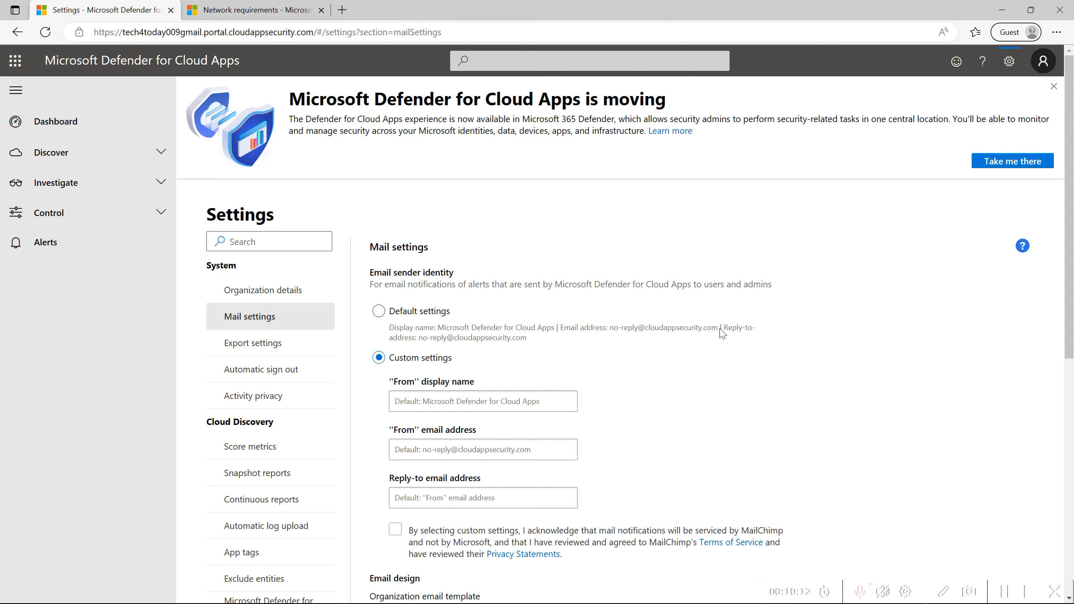
scroll(1072, 173, "down", 1)
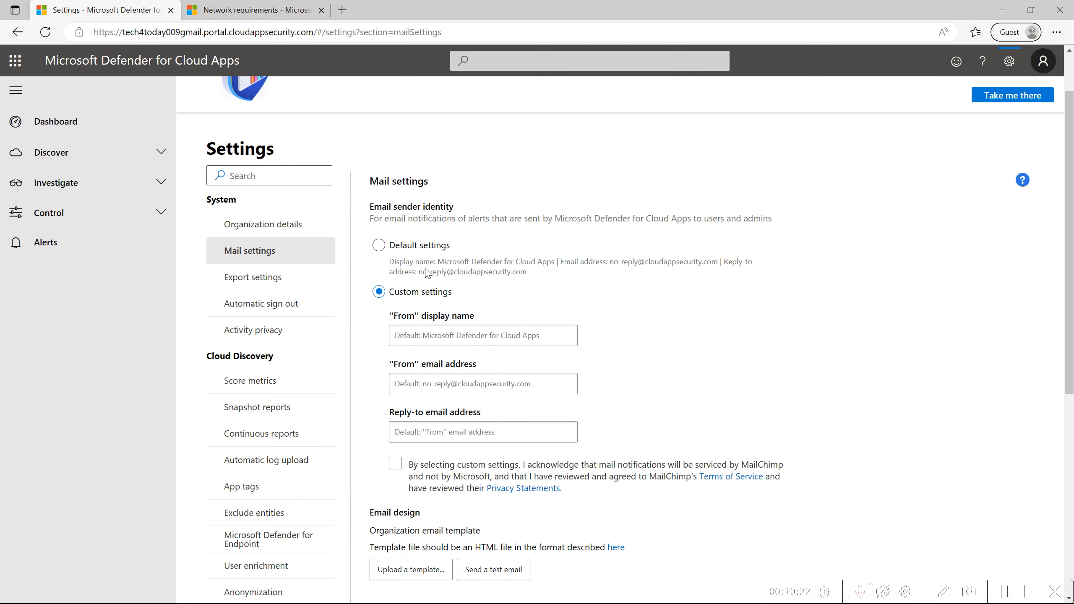
left_click(424, 329)
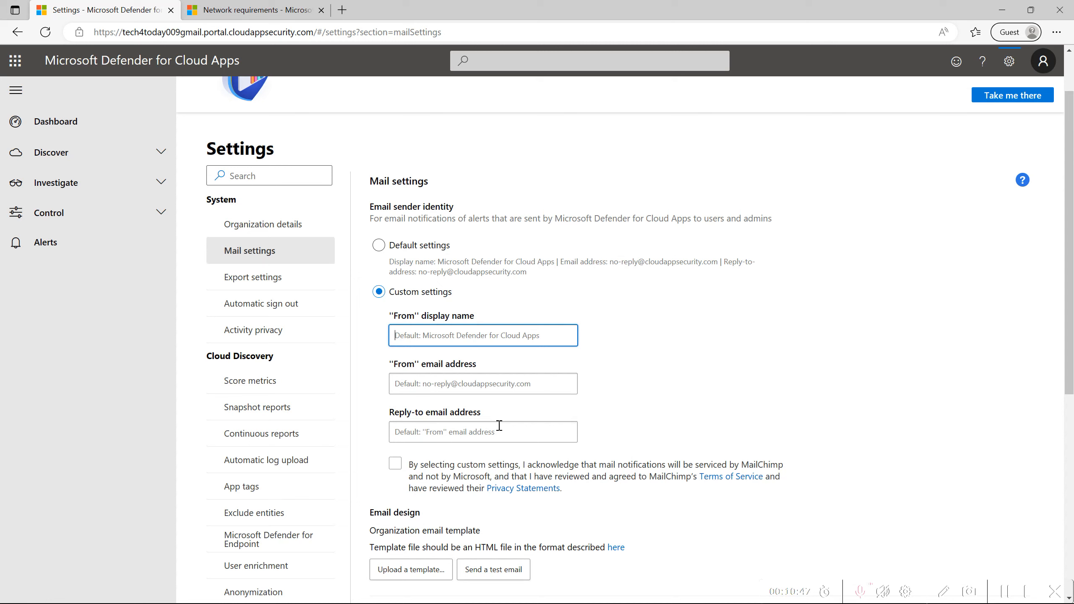
left_click(408, 474)
left_click(407, 475)
left_click(1012, 595)
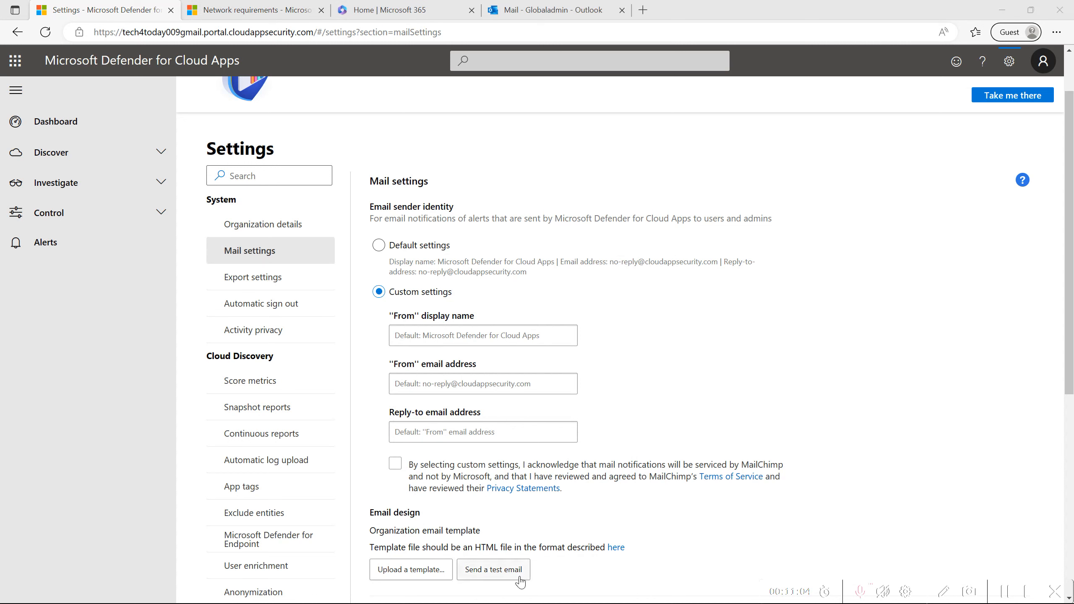
Try to send a test email with the custom sender settings, and accept the MailChimp acknowledgement.
left_click(521, 575)
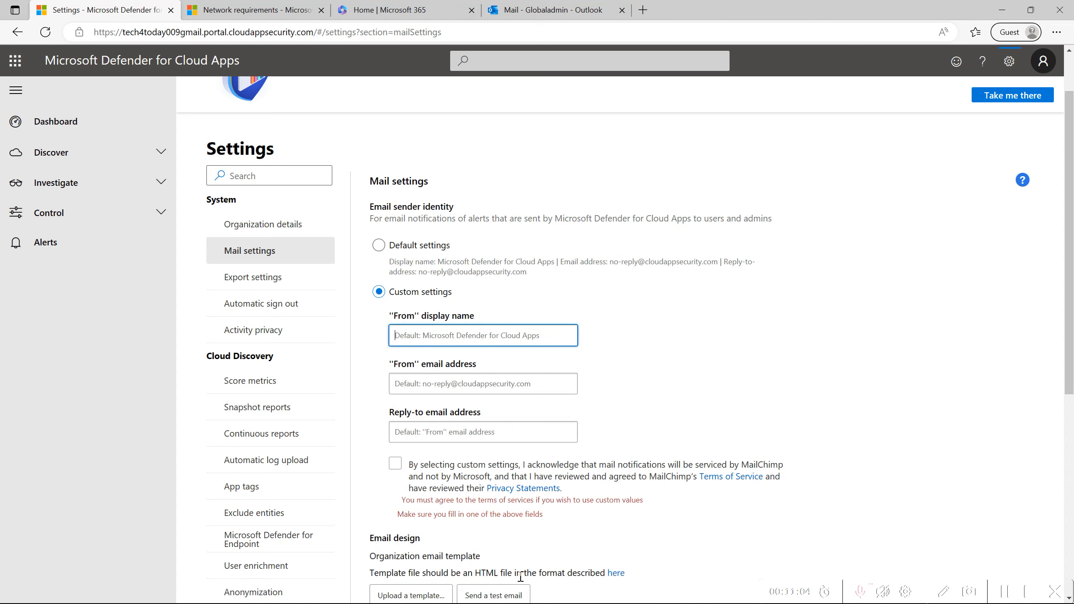
left_click(395, 464)
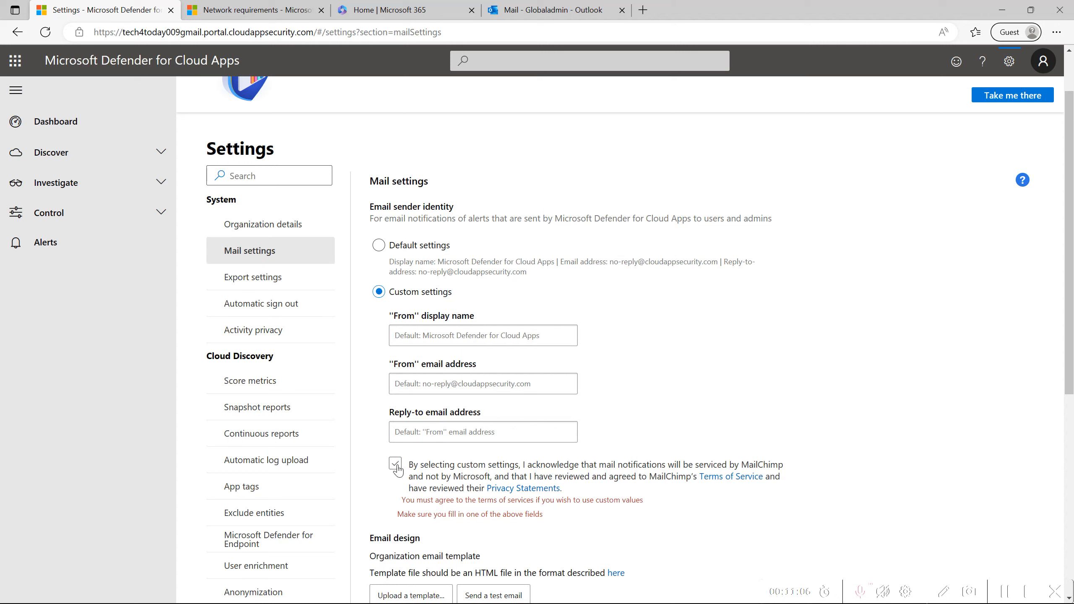
Set the email sender identity to the default settings and send a test email.
left_click(382, 246)
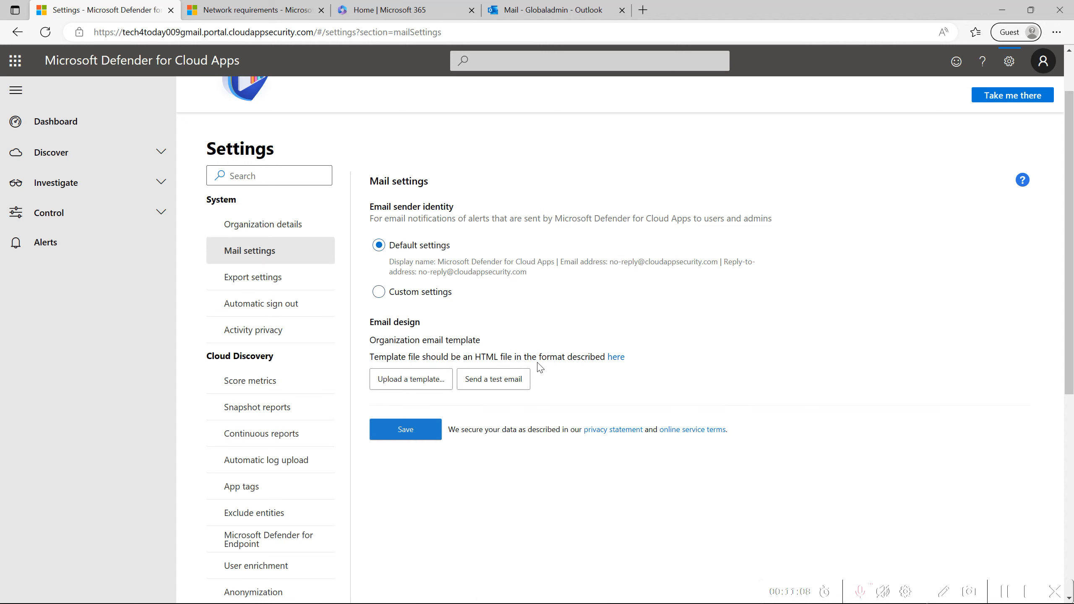
left_click(479, 383)
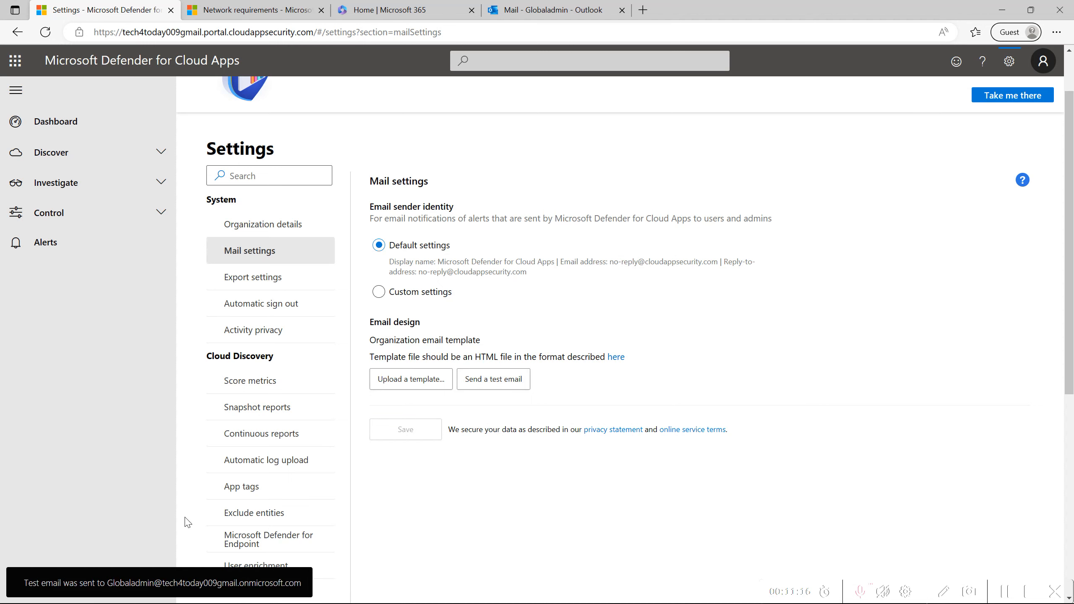
Switch to Outlook to view the Cloud App Security test email received Thursday at 9:59 PM, and return to the portal's mail settings.
left_click(519, 6)
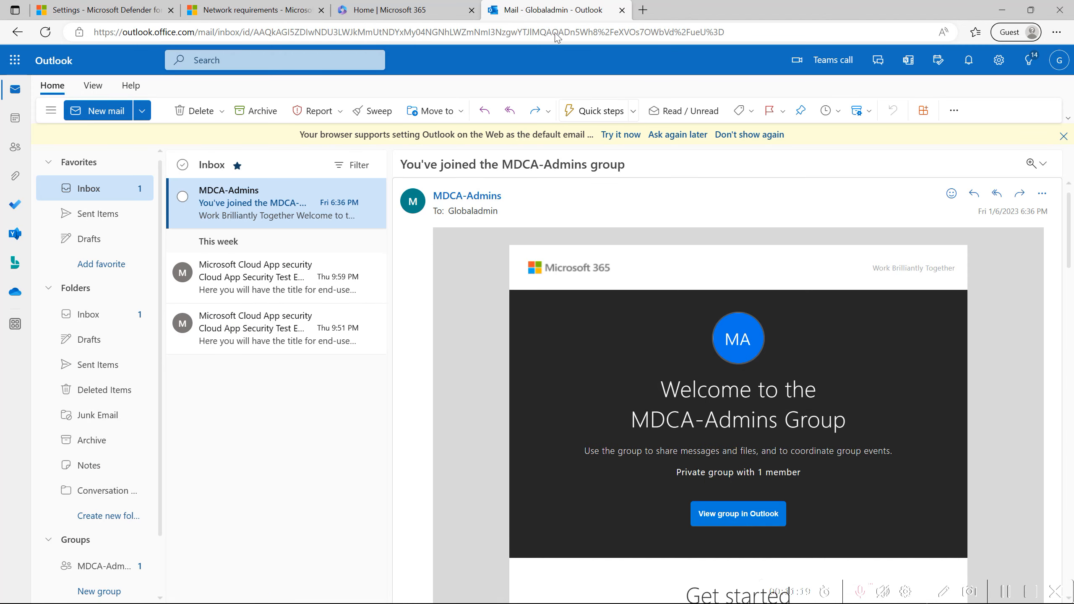
left_click(279, 280)
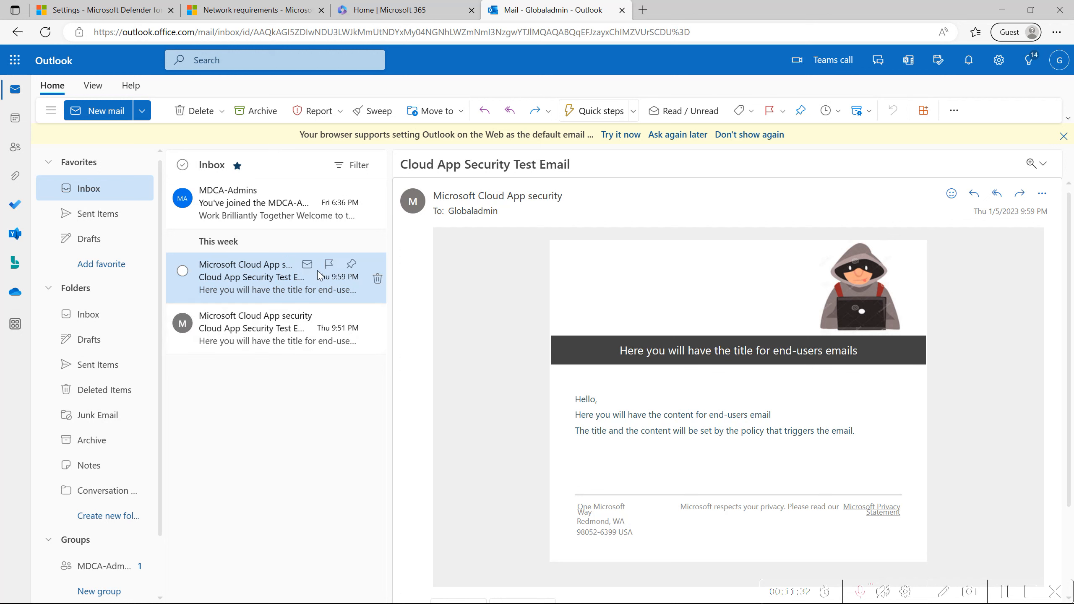
left_click(248, 15)
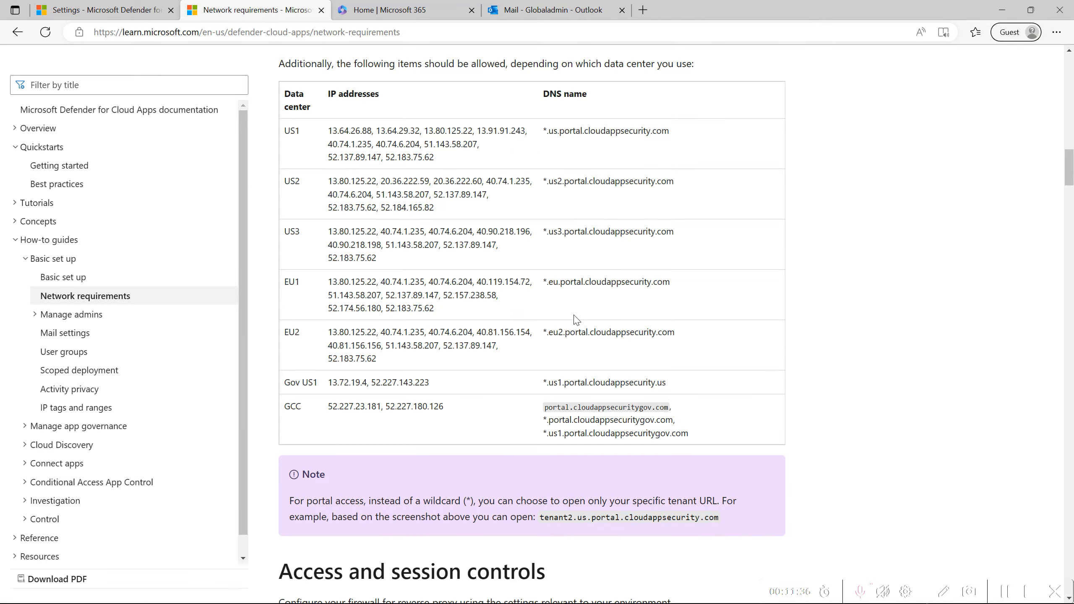
left_click(546, 10)
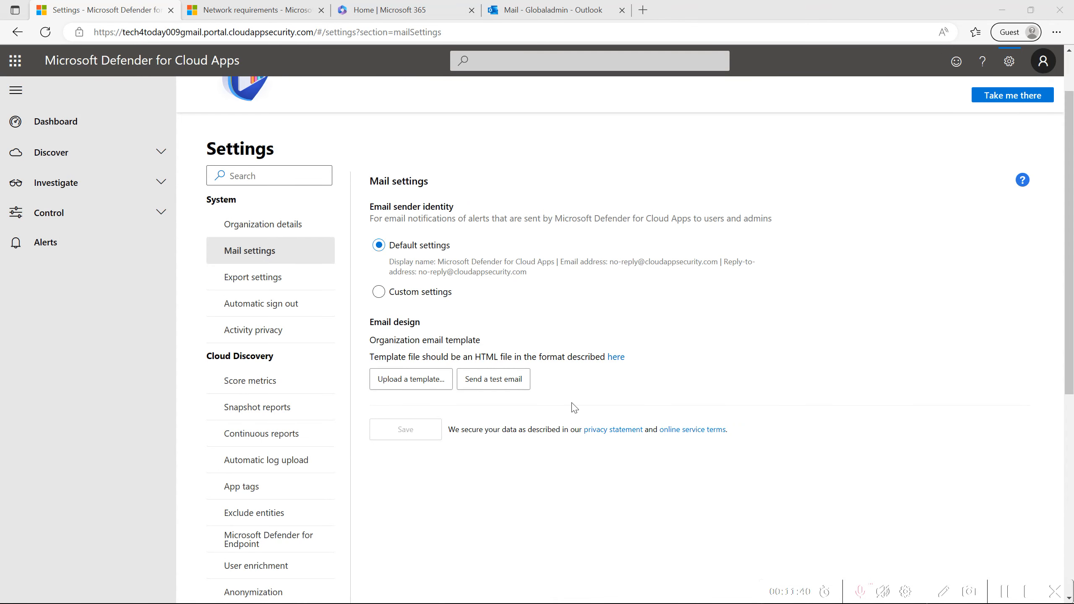
Open the export settings and the automatic sign out settings, and examine the inactivity periods while keeping After 30 minutes.
left_click(303, 286)
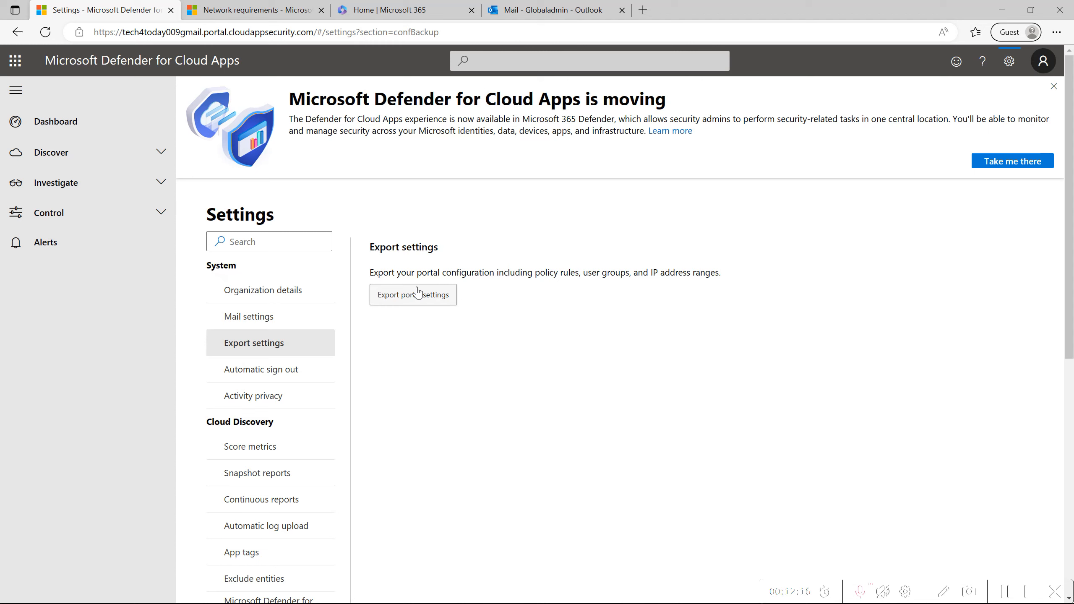
left_click(304, 376)
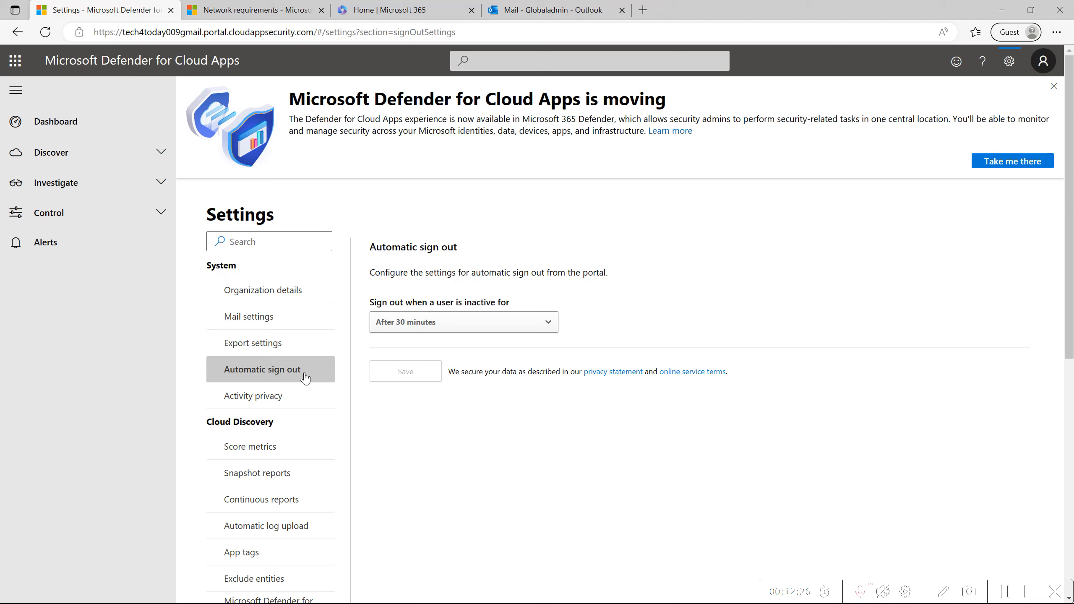
left_click(435, 324)
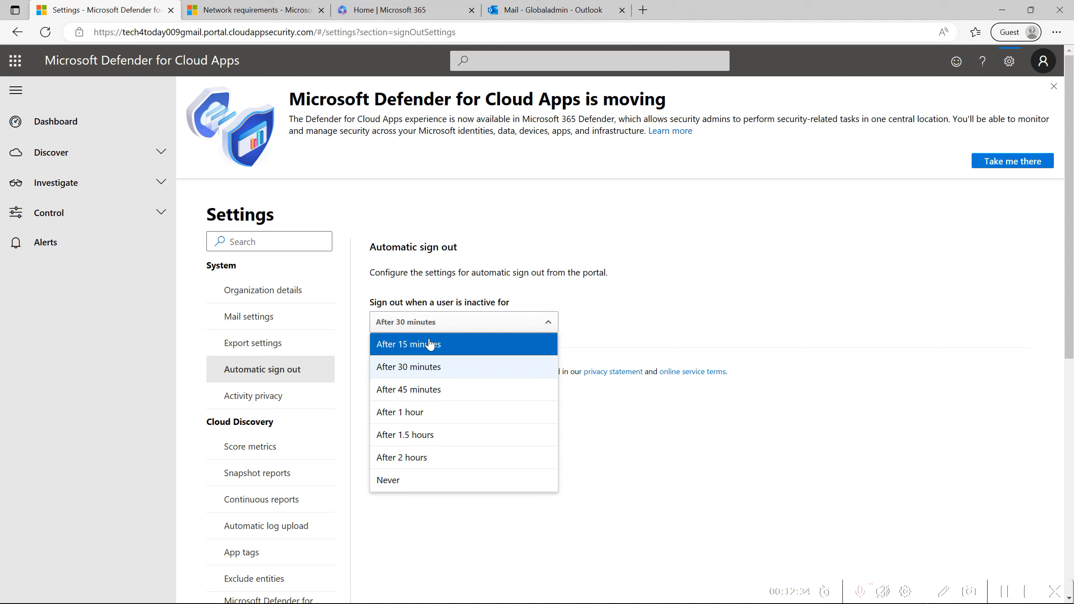
left_click(426, 368)
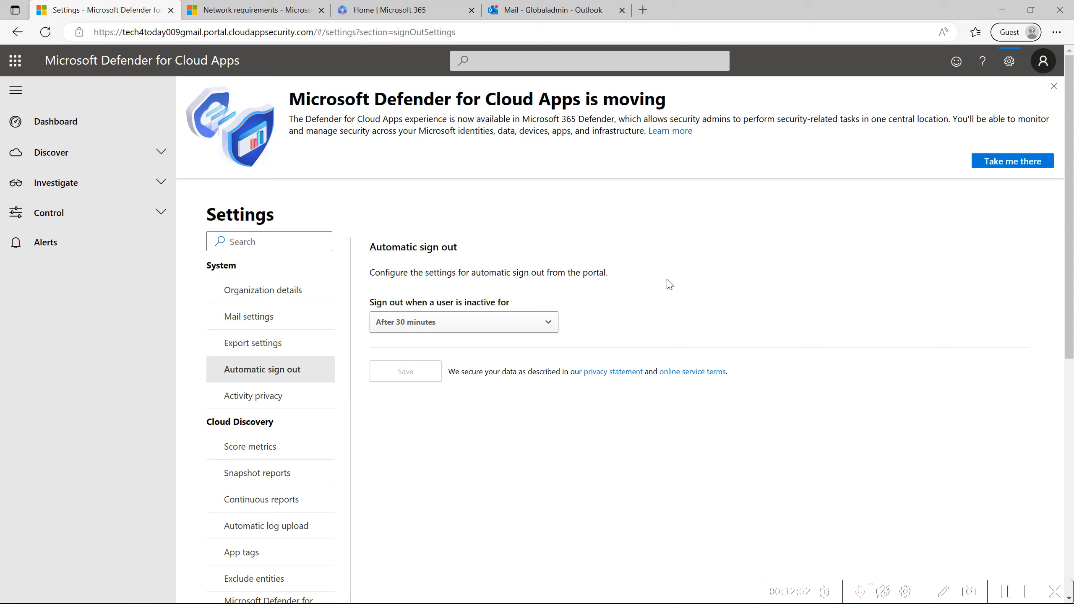
left_click(489, 328)
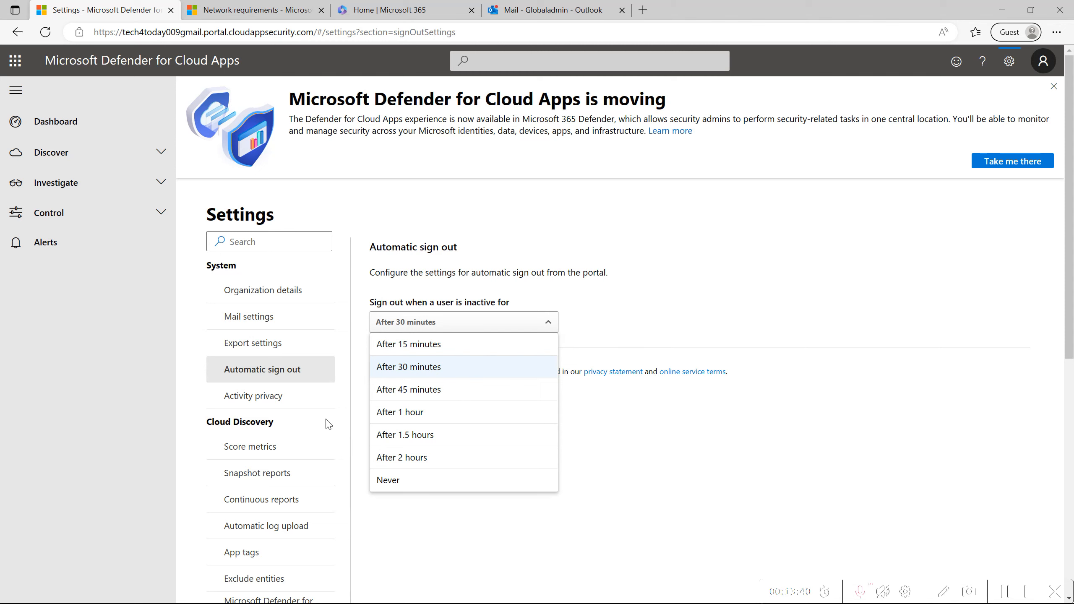
left_click(482, 519)
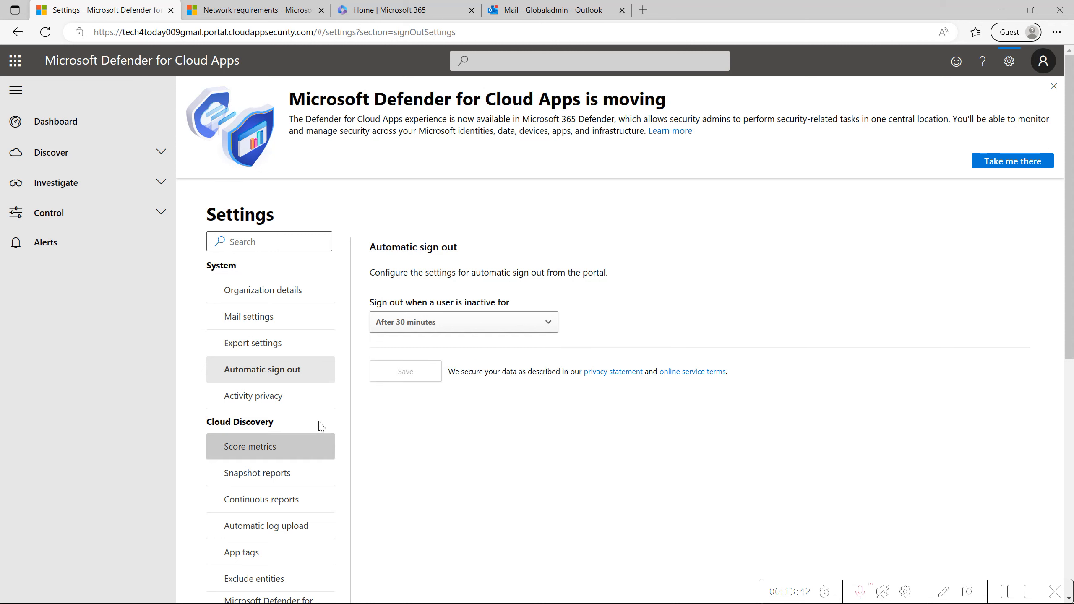
From the activity privacy settings, open Scoped deployment and privacy, try a new include rule named Sales-dept, and view its selectable user groups.
left_click(300, 400)
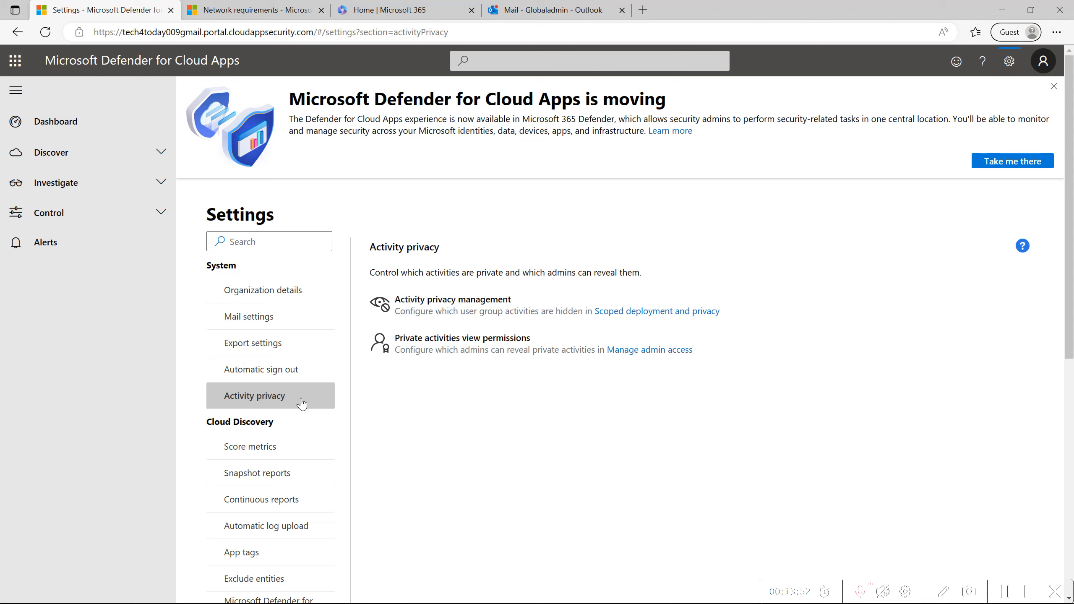
left_click(613, 310)
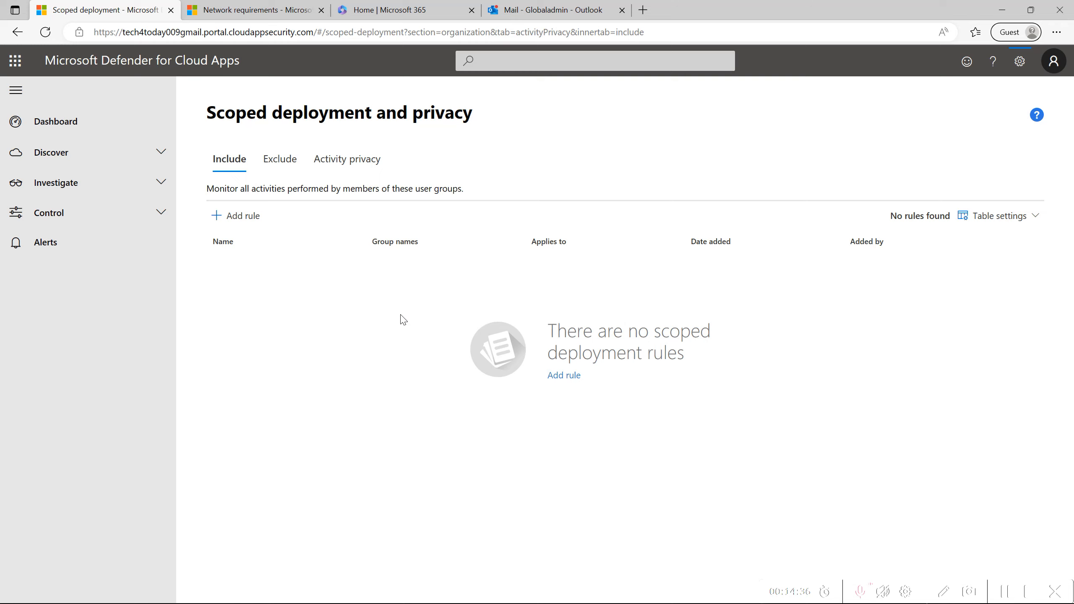
left_click(258, 224)
left_click(344, 197)
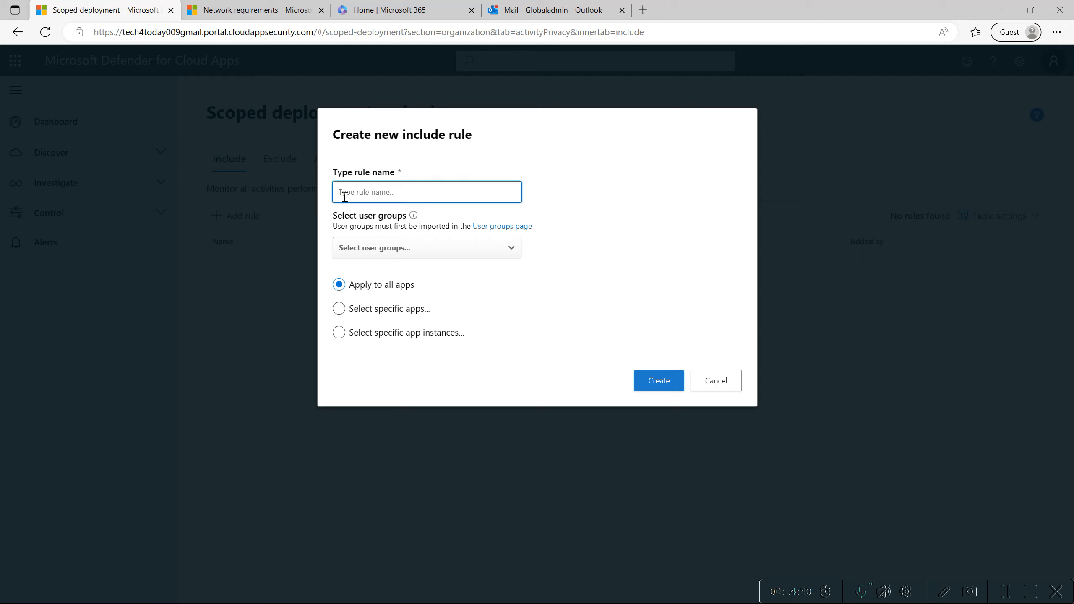
type("Sales-dept")
left_click(434, 249)
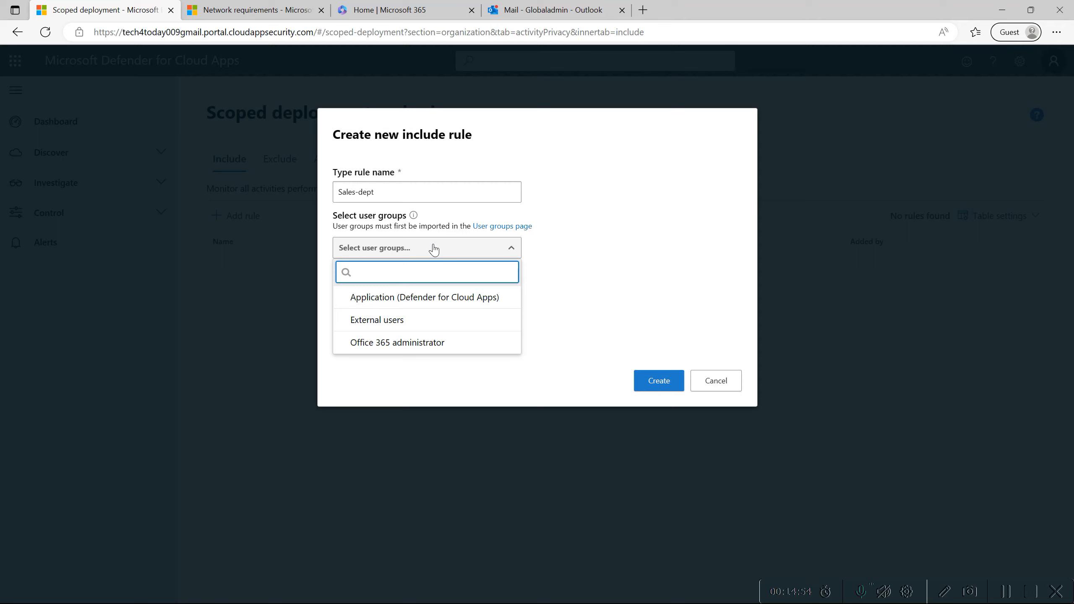
left_click(557, 245)
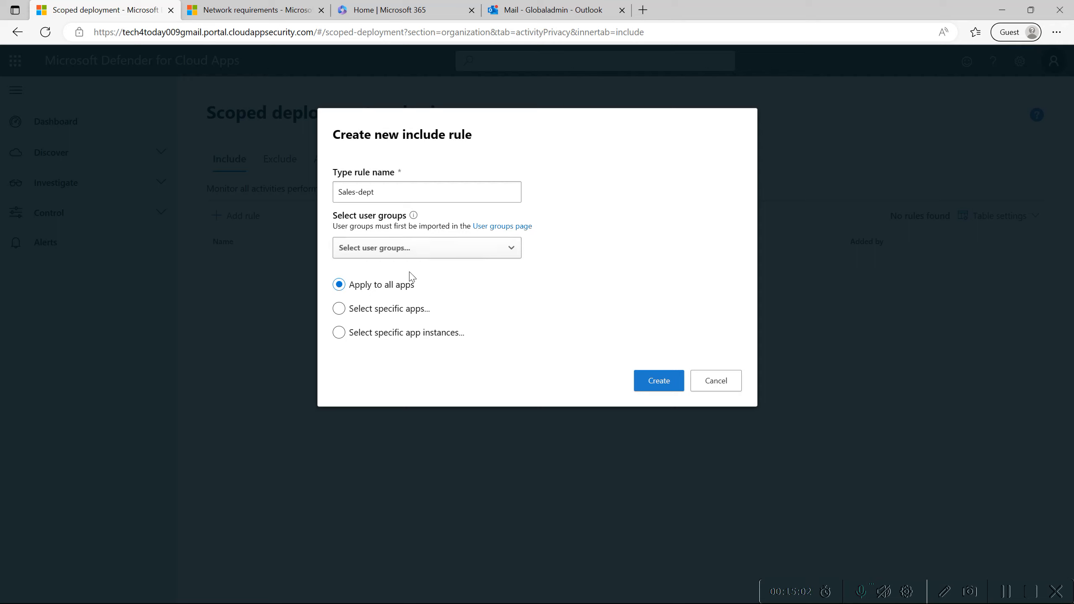
Try limiting the include rule to specific apps including Office 365 (Azure AD), try specific app instances, and cancel the rule.
left_click(401, 316)
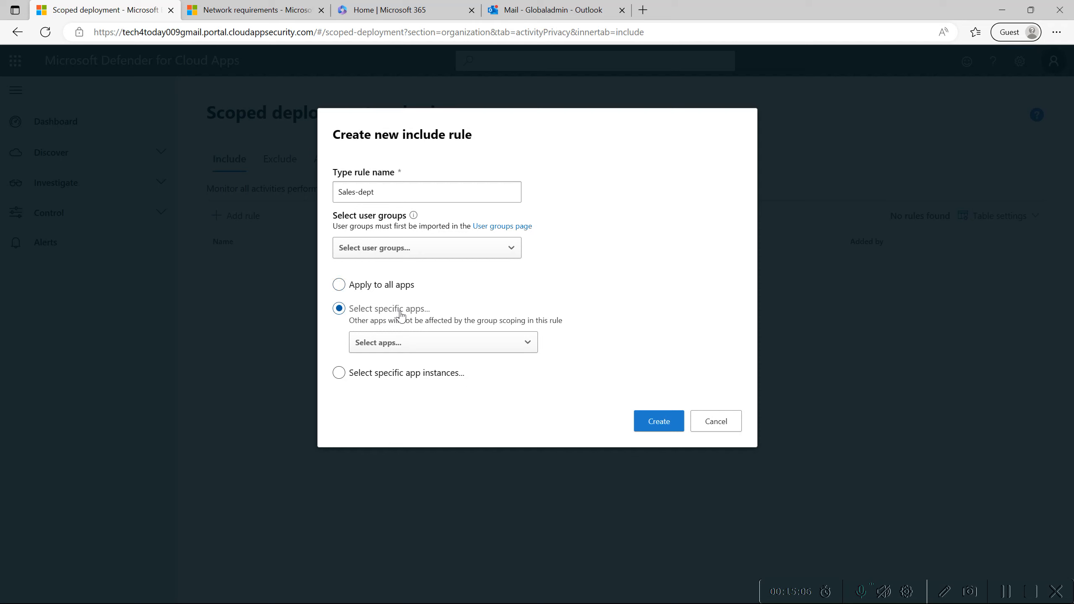
left_click(430, 351)
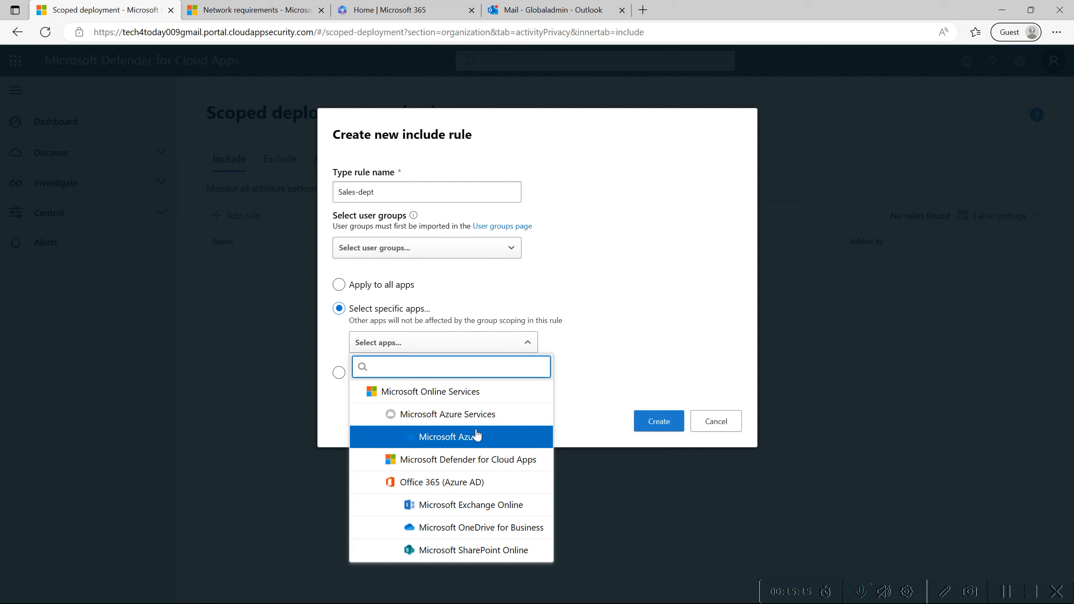
left_click(503, 482)
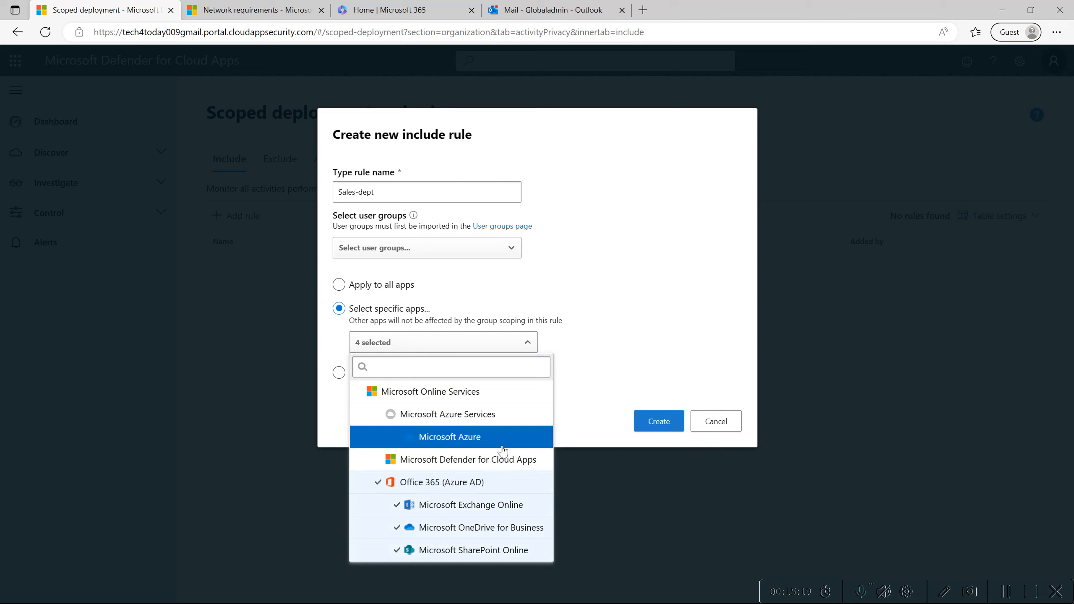
left_click(590, 419)
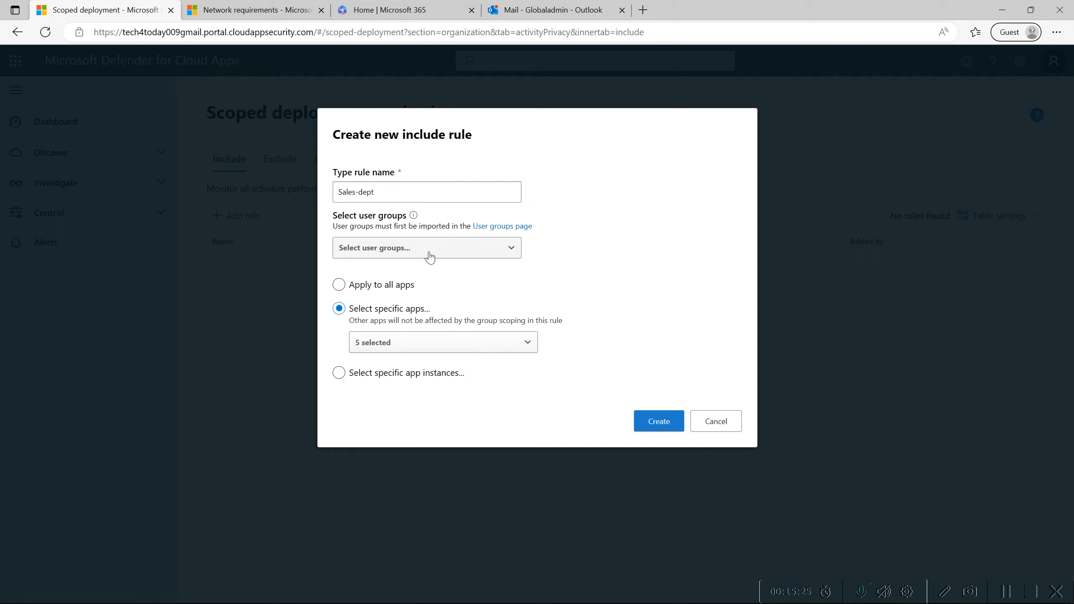
left_click(426, 373)
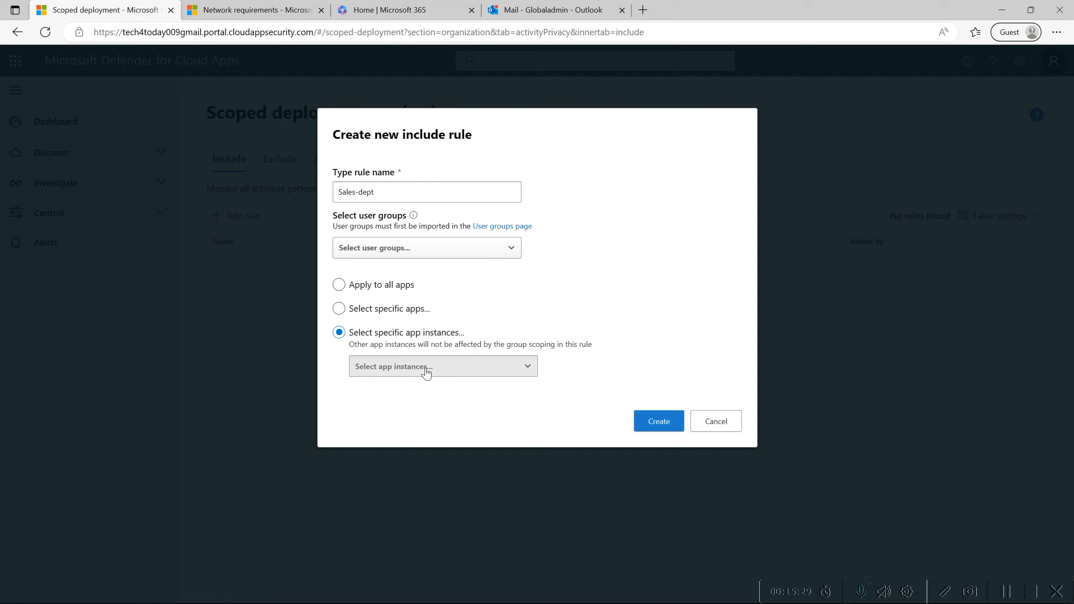
left_click(426, 372)
left_click(426, 372)
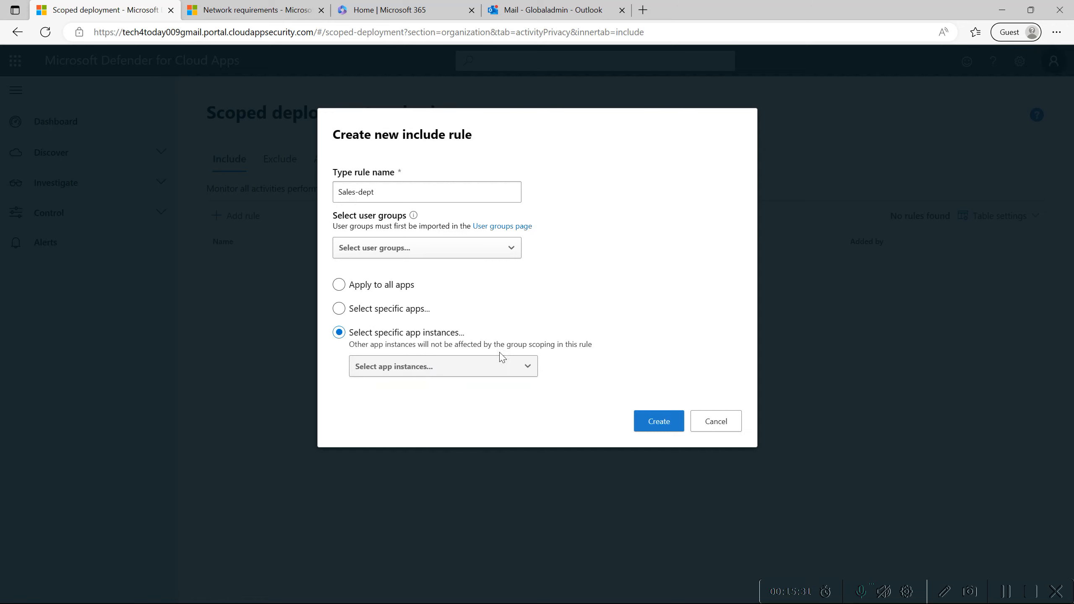
left_click(428, 254)
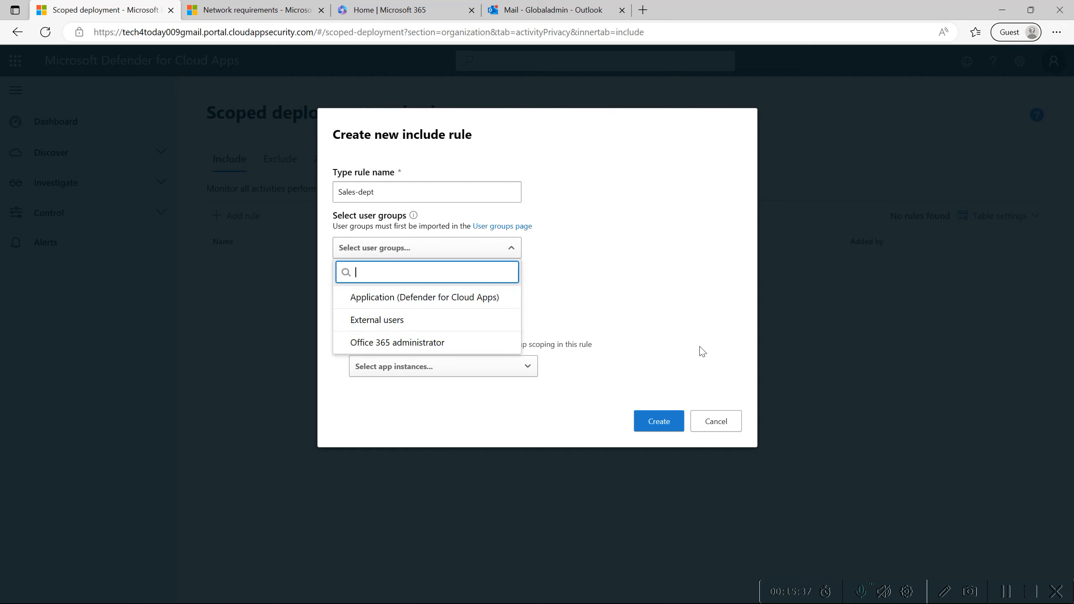
left_click(711, 425)
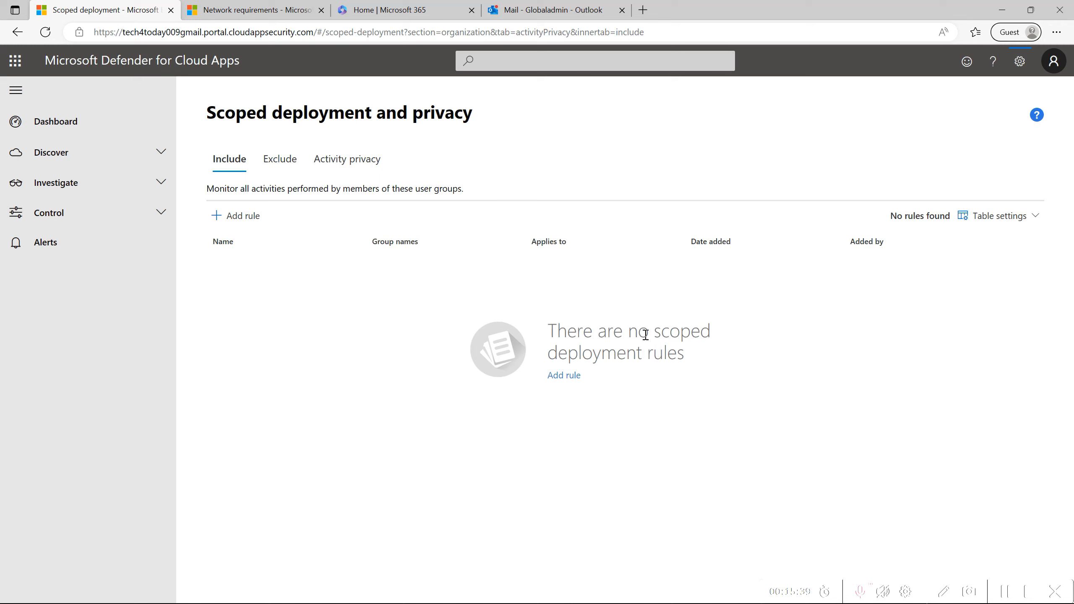
Open the user groups page, start a group import, and check the groups offered with Microsoft Azure as the source app.
left_click(1011, 77)
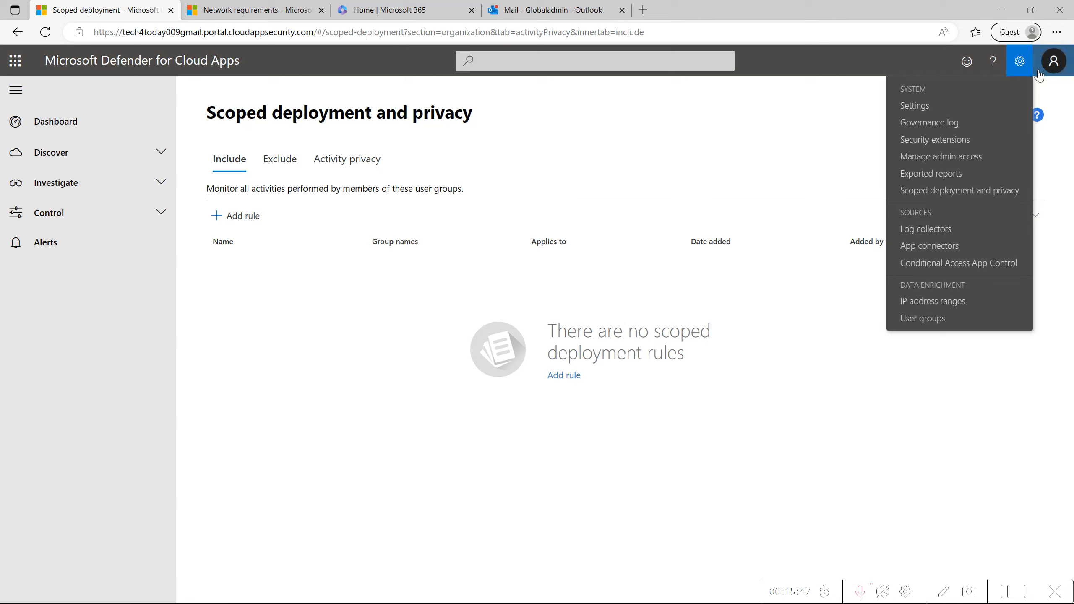
left_click(924, 319)
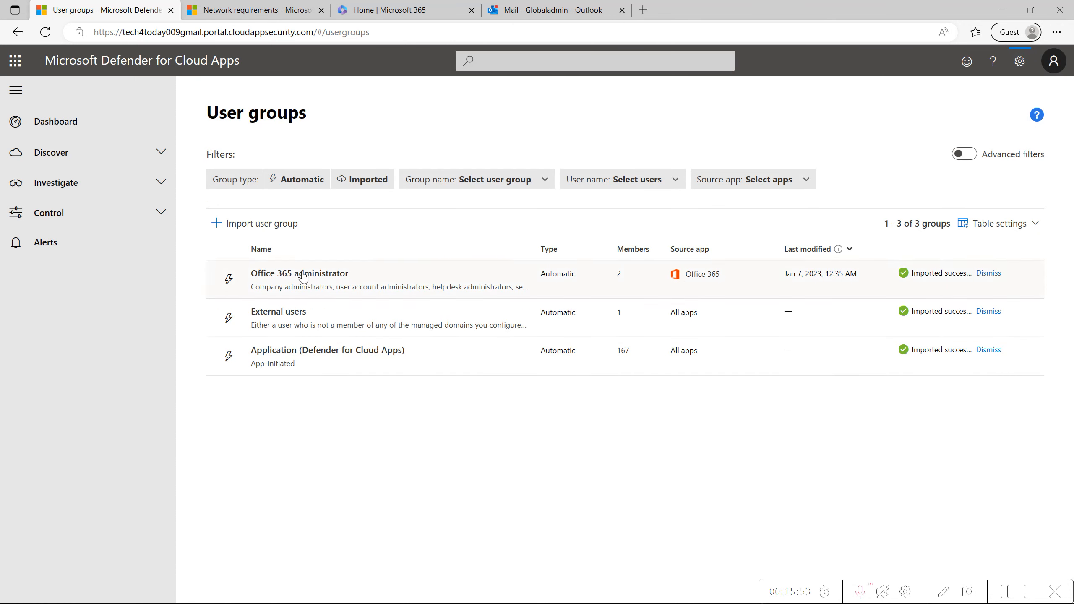
left_click(300, 233)
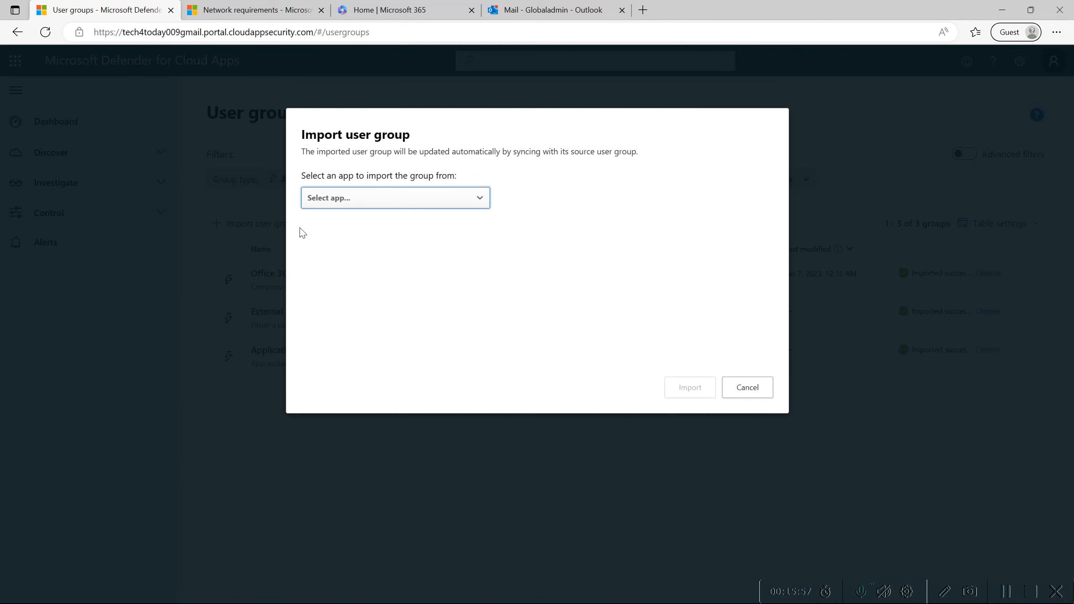
left_click(337, 207)
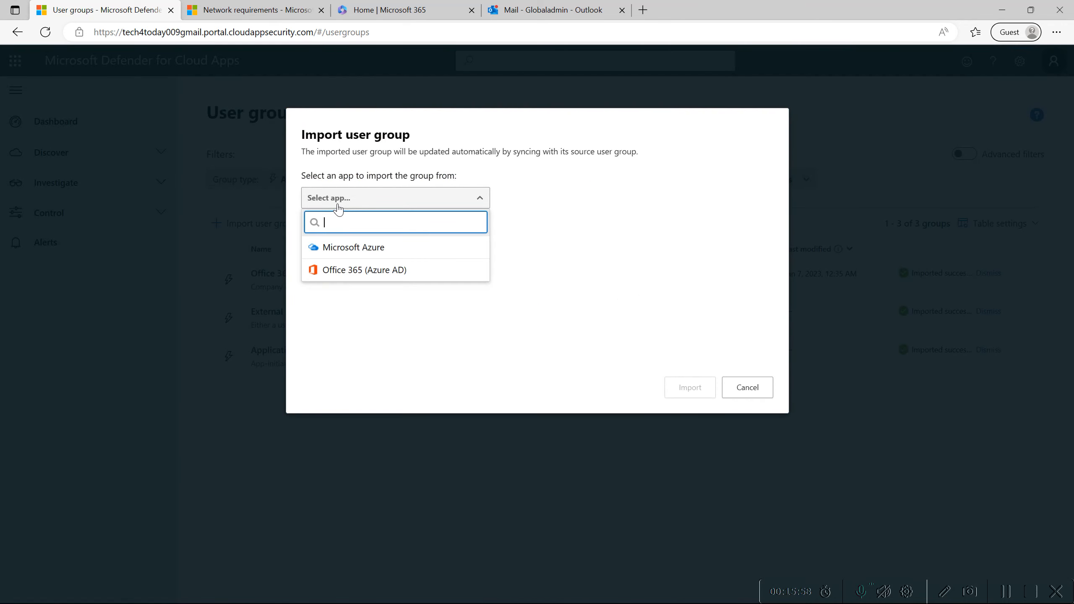
left_click(345, 254)
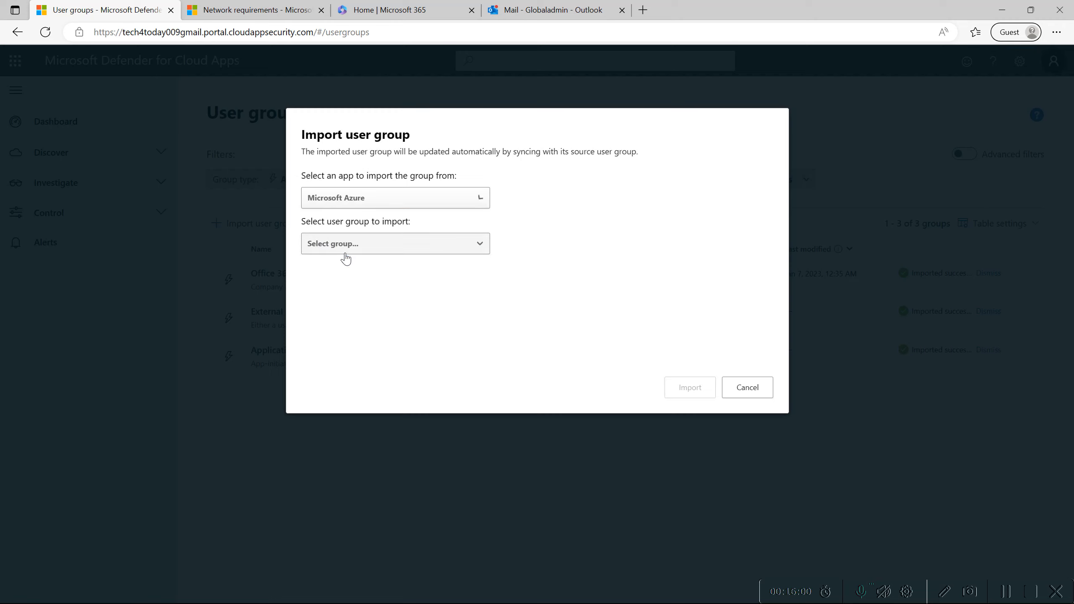
left_click(345, 252)
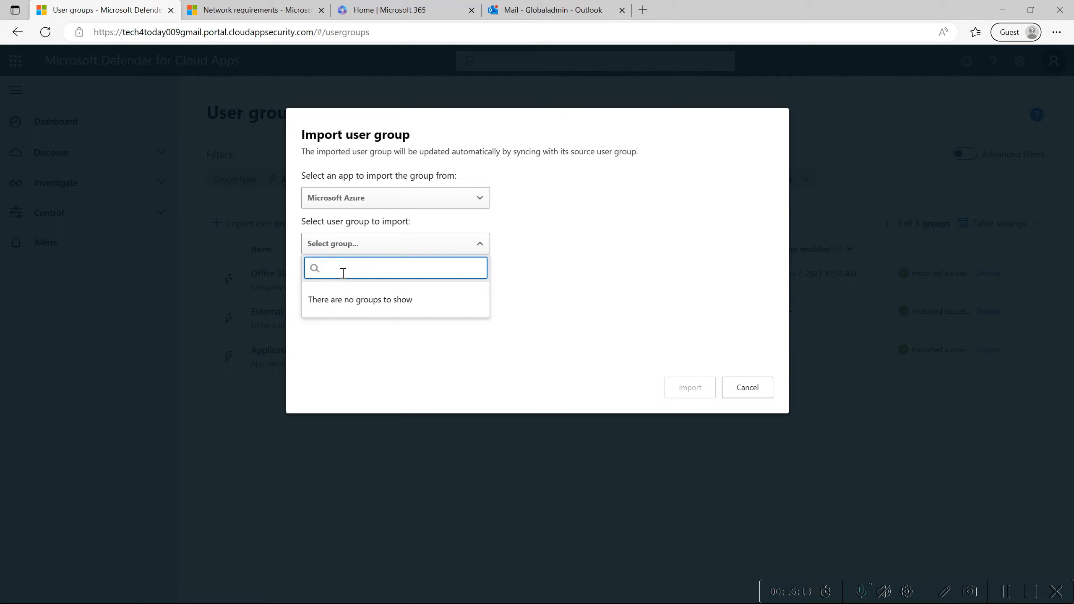
Import the MDCA-Admin user group from Office 365 (Azure AD).
left_click(412, 208)
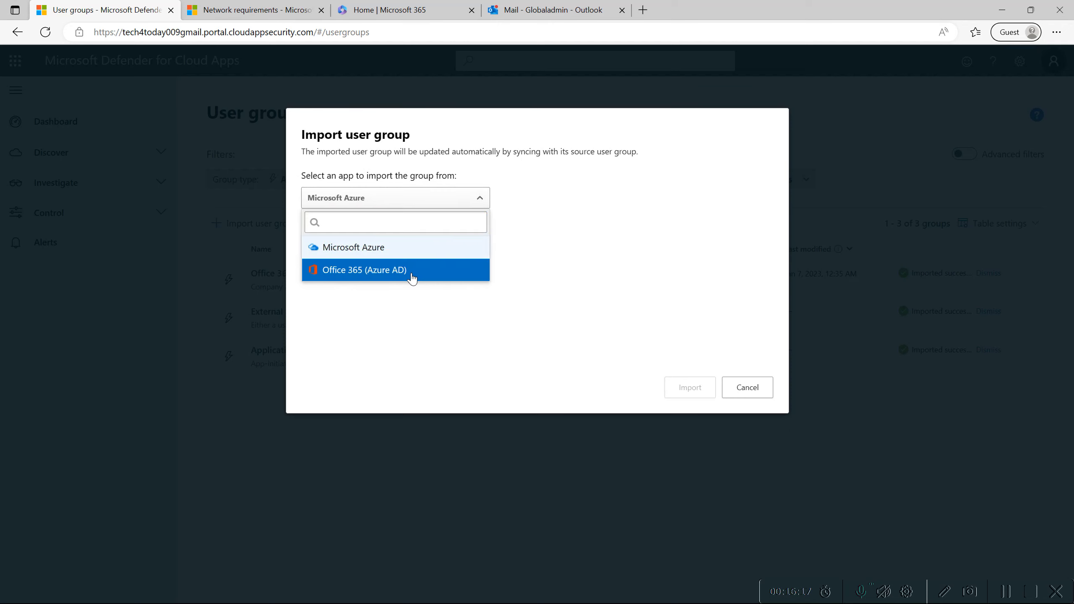
left_click(413, 271)
left_click(407, 243)
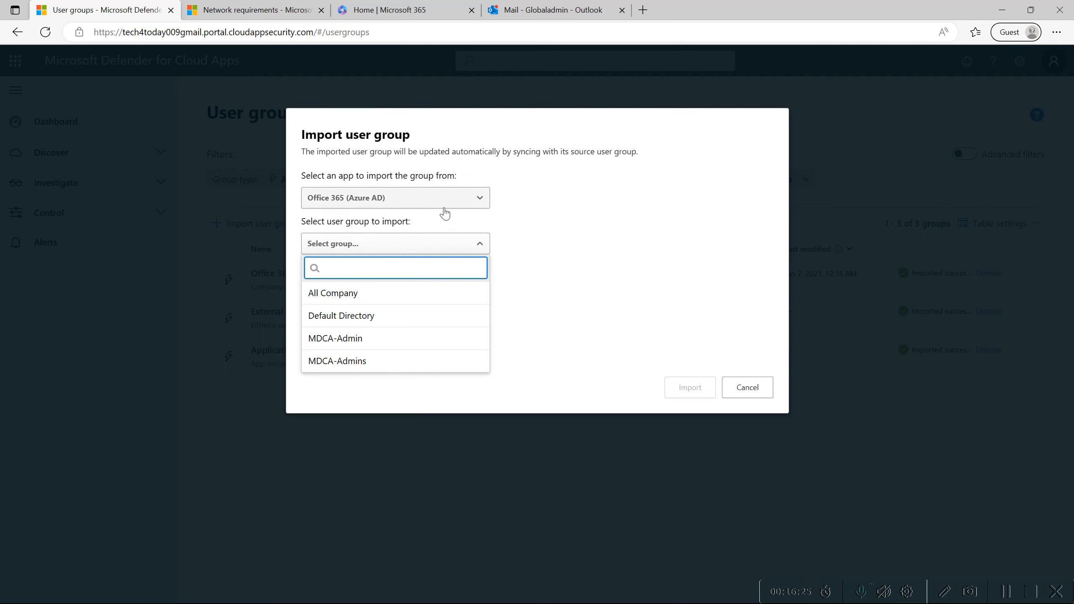
left_click(352, 344)
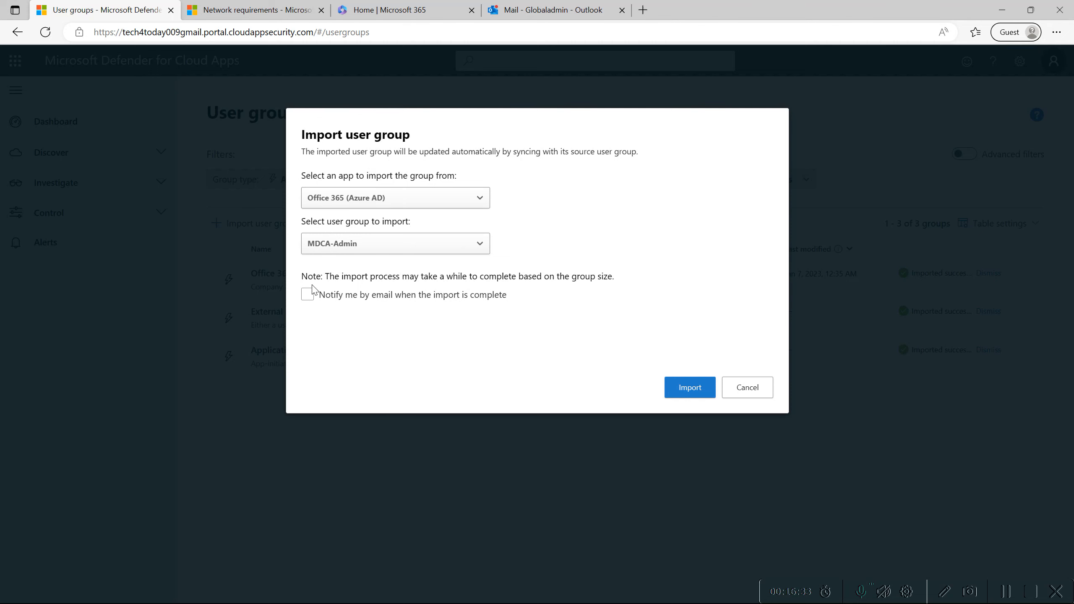
left_click(683, 390)
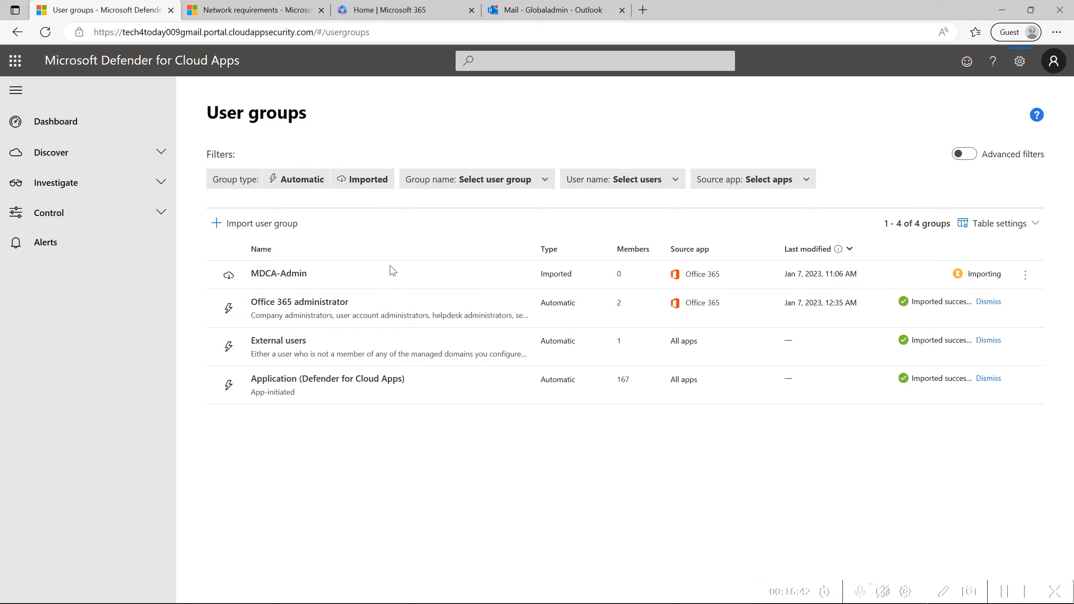
Return to Scoped deployment and privacy, check the user groups selectable in a new include rule, and cancel the rule.
left_click(1014, 71)
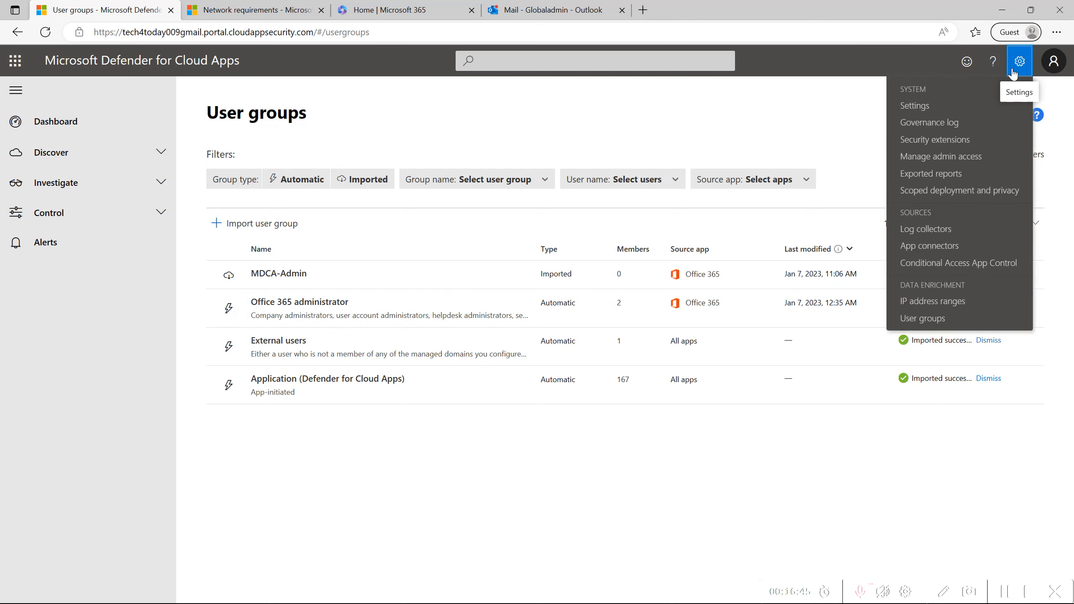
left_click(959, 190)
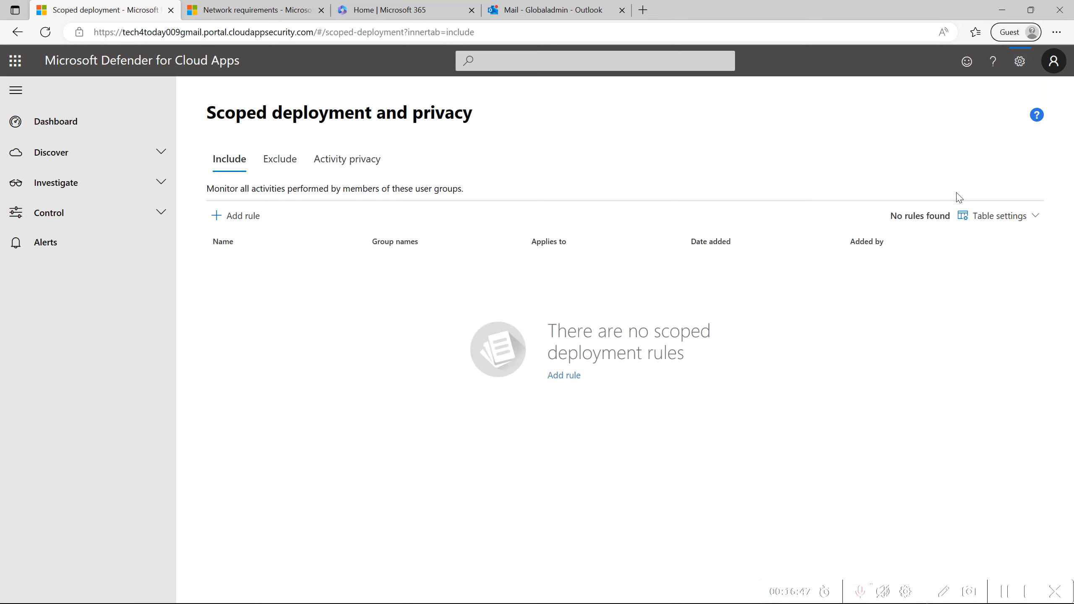
left_click(246, 216)
left_click(406, 248)
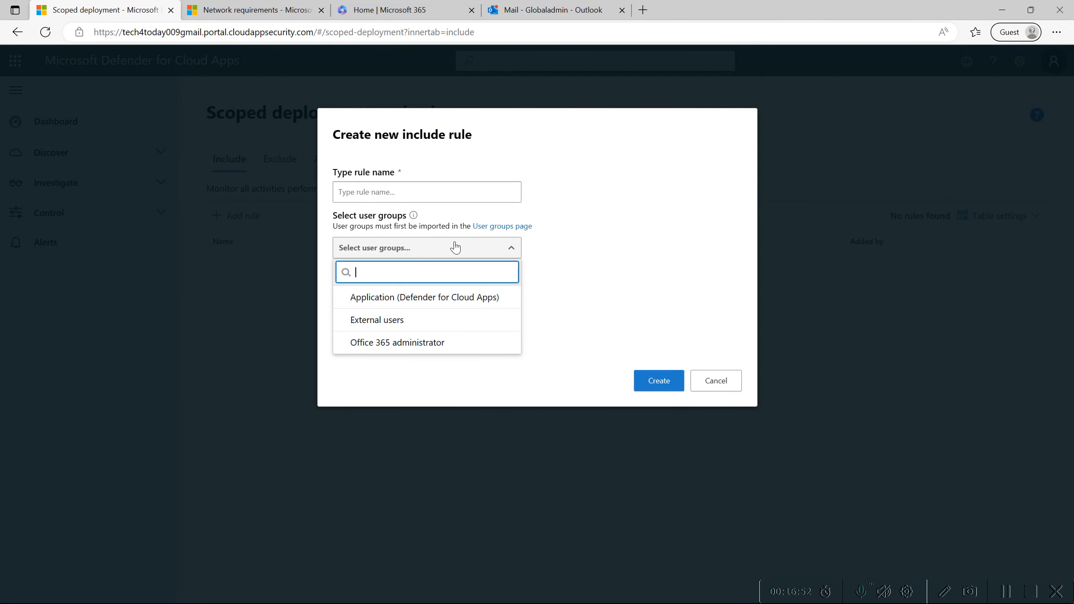
left_click(714, 383)
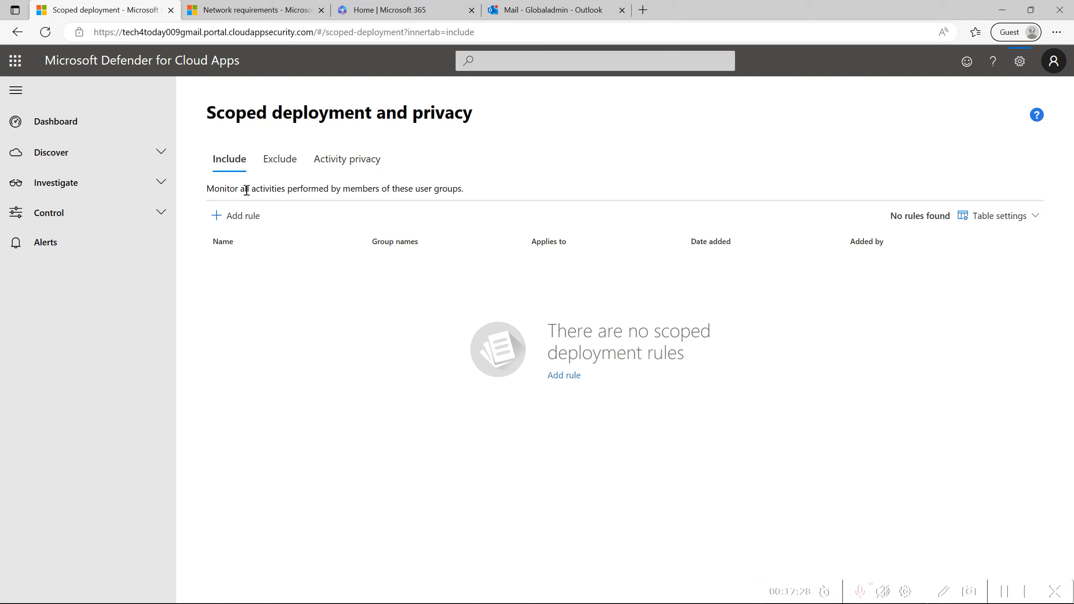
Switch to the exclude rules, check the user groups selectable in a new exclude rule, and cancel the rule.
left_click(279, 165)
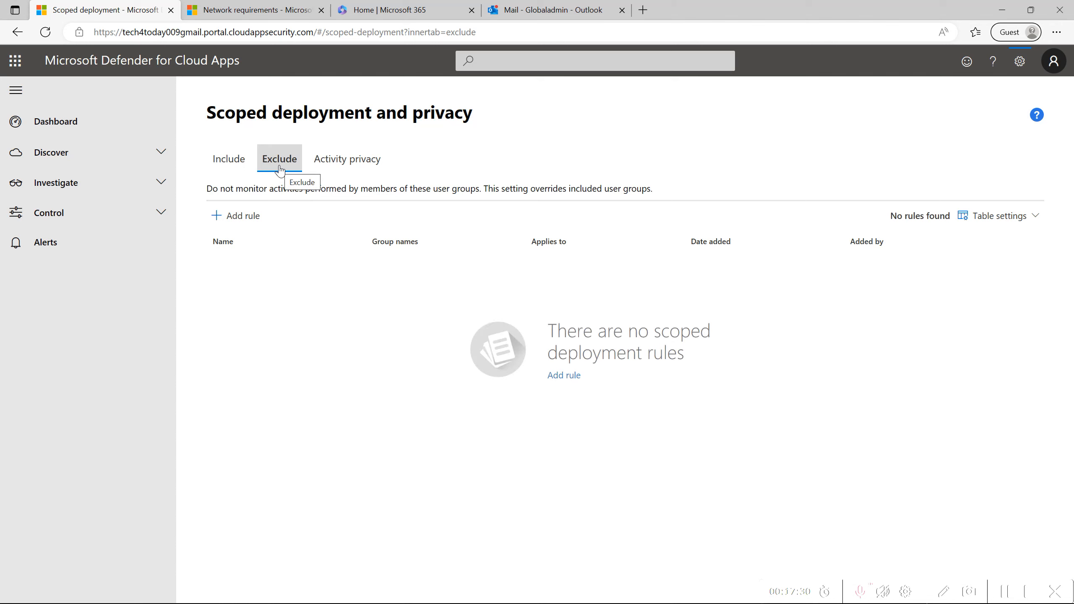
left_click(239, 216)
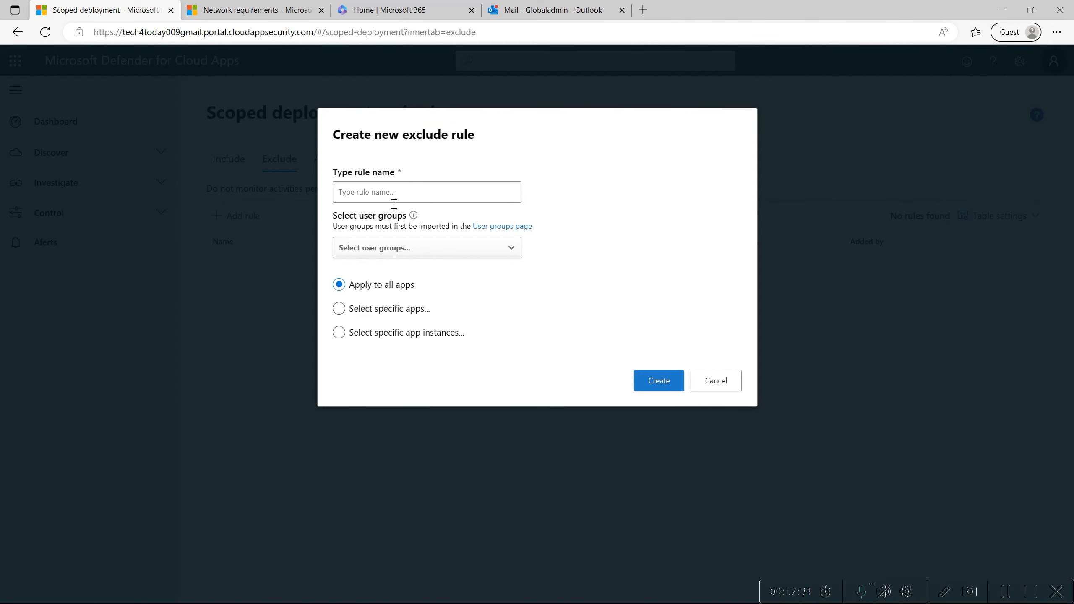
left_click(400, 253)
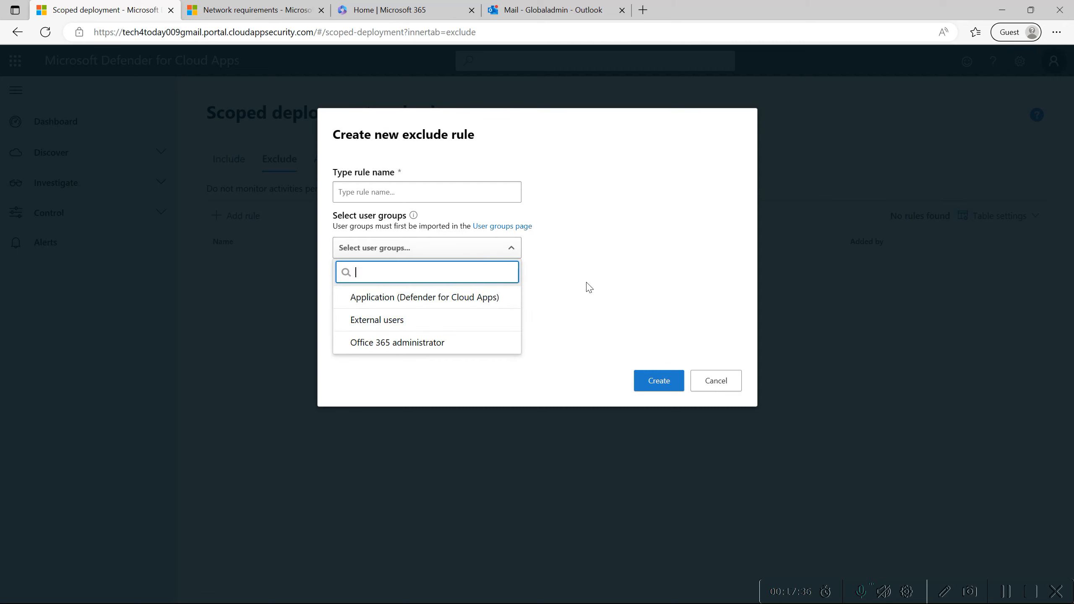
left_click(625, 271)
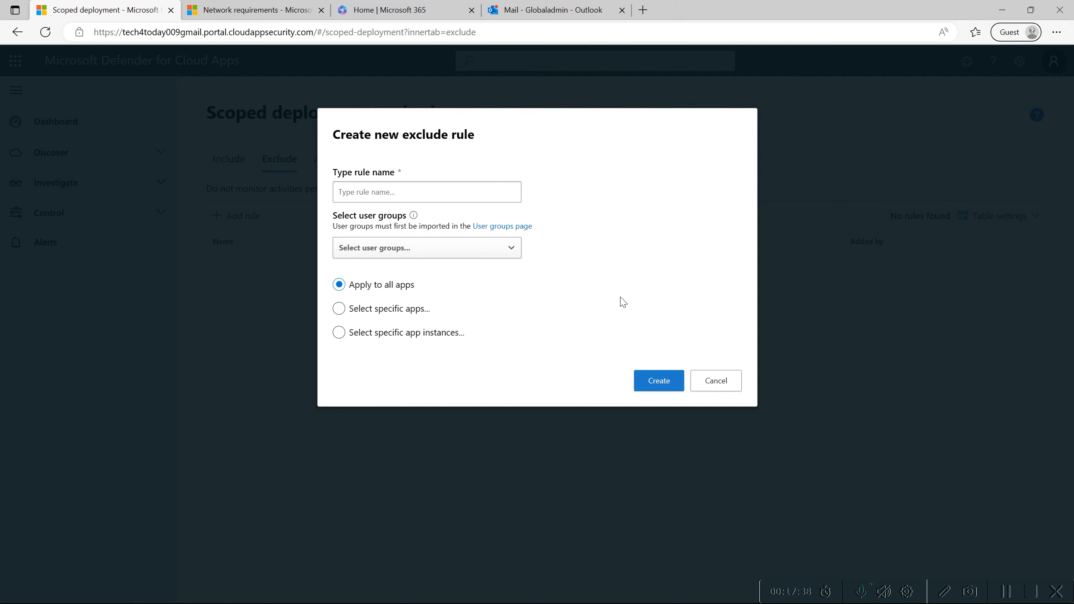
left_click(710, 386)
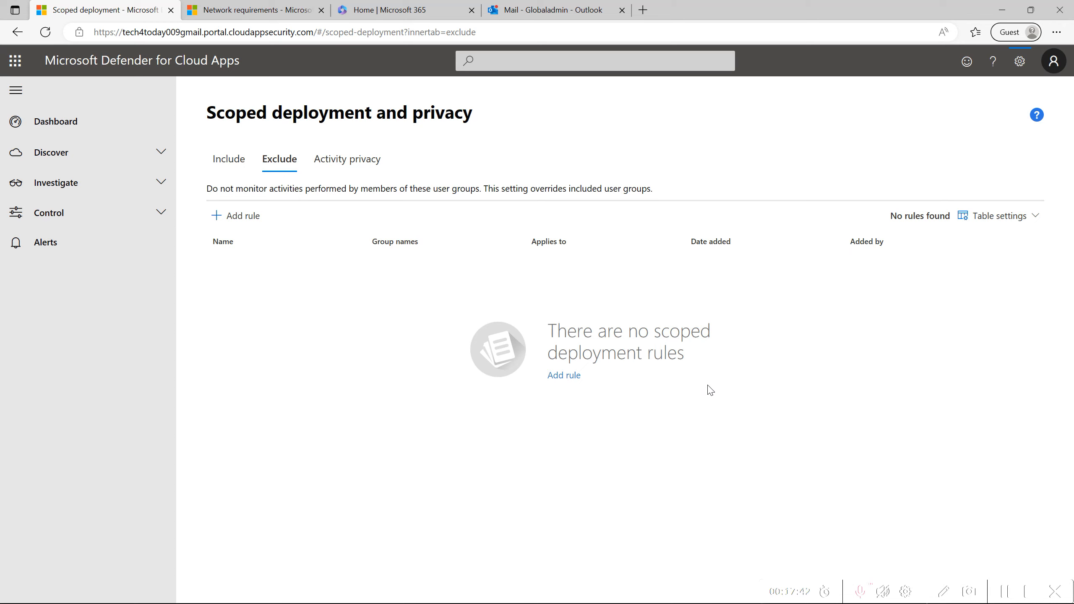
Open the activity privacy settings, check the user groups that can be added for hidden activities, and cancel the addition.
left_click(385, 163)
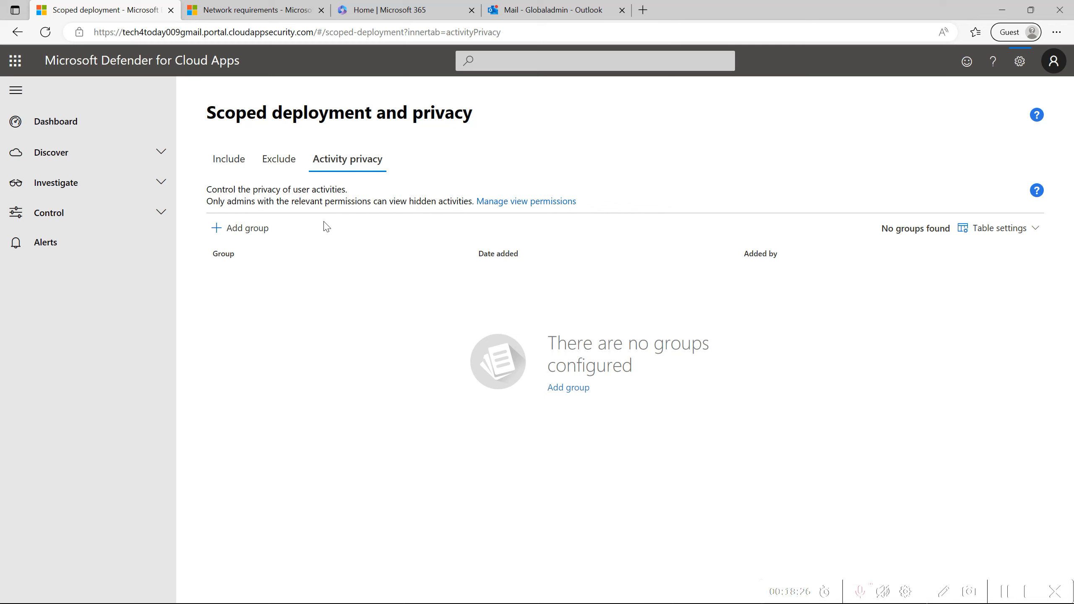
left_click(262, 230)
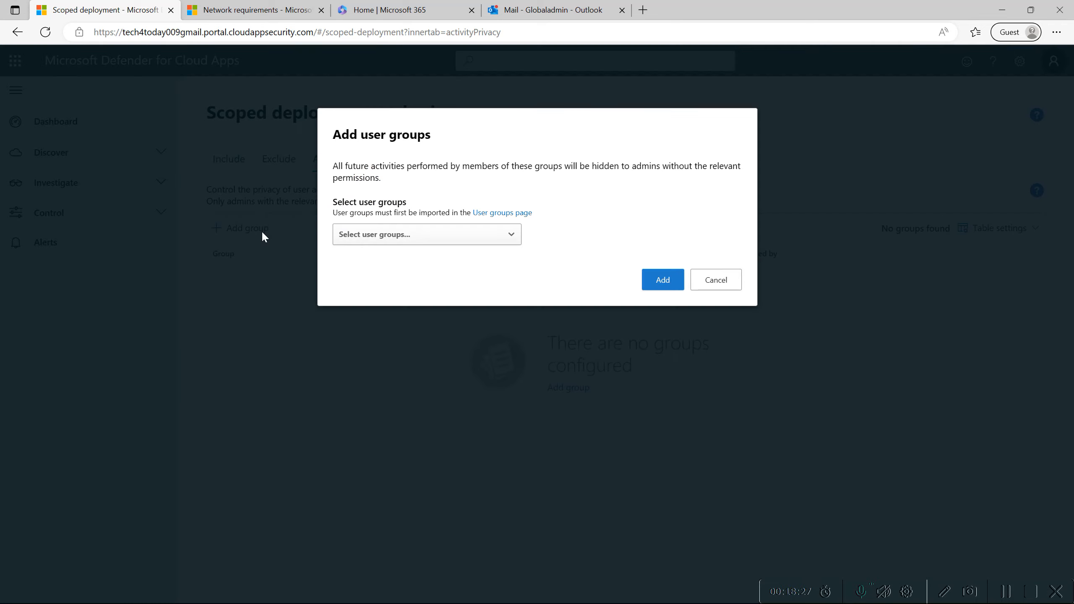
left_click(356, 233)
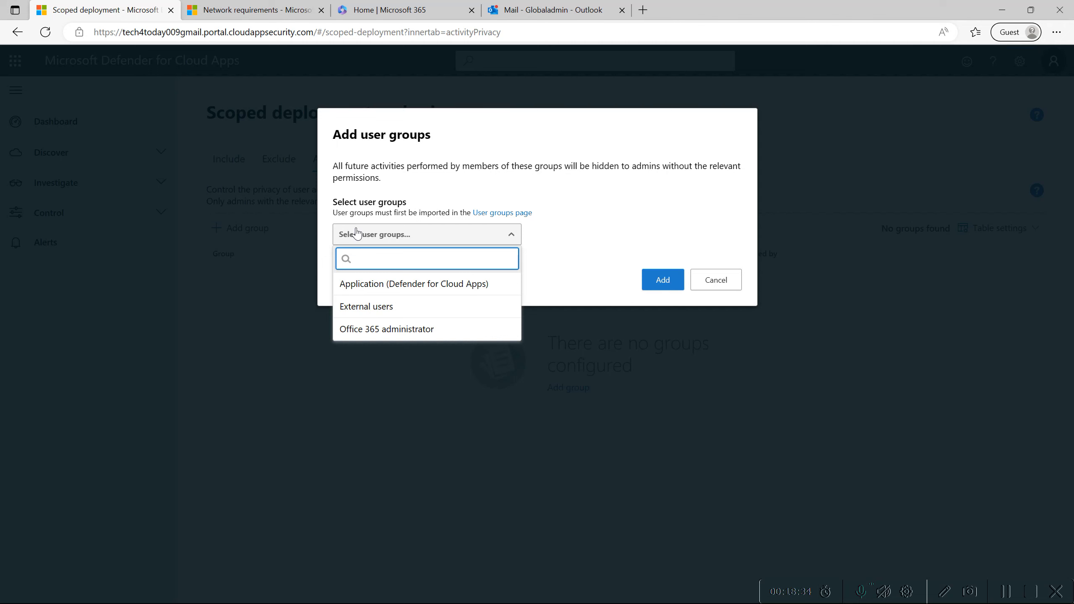
left_click(704, 281)
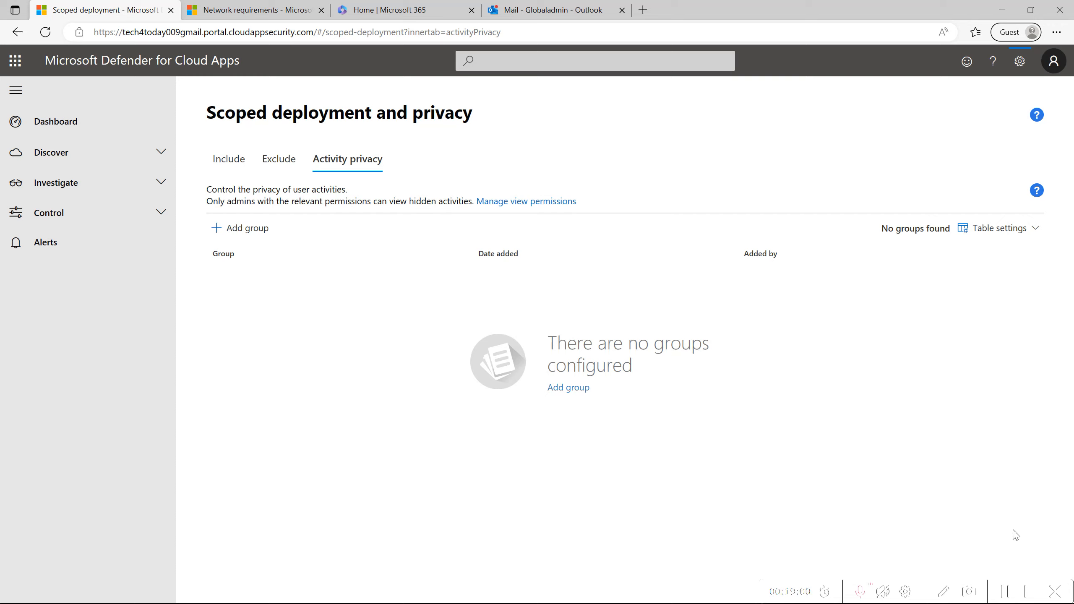
left_click(1006, 590)
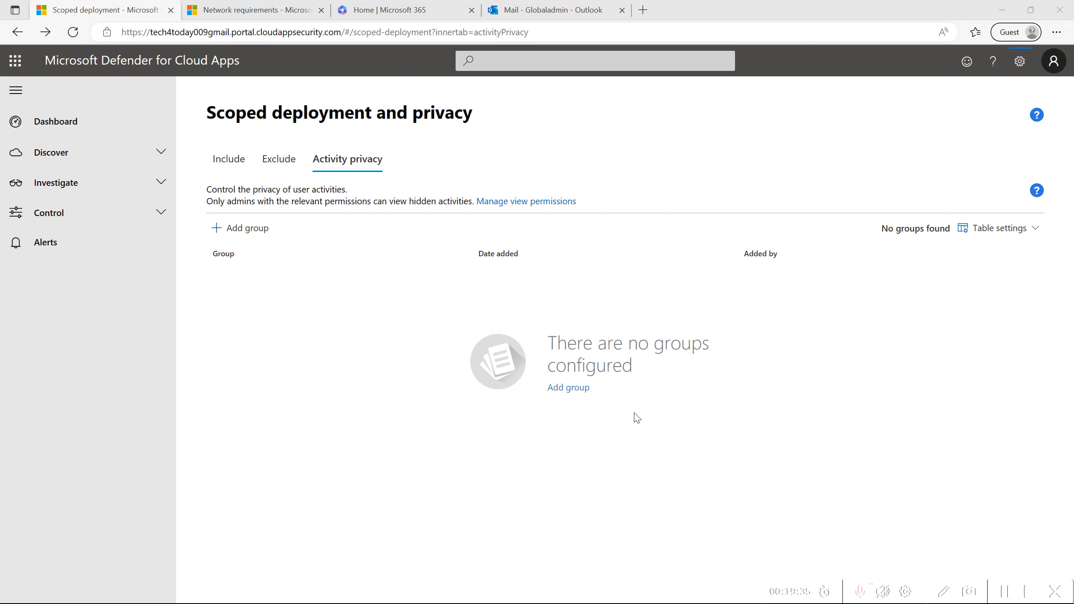
Open the view permissions for activity privacy and grant the permission to the global admin by entering the admin's UPN/email.
left_click(516, 205)
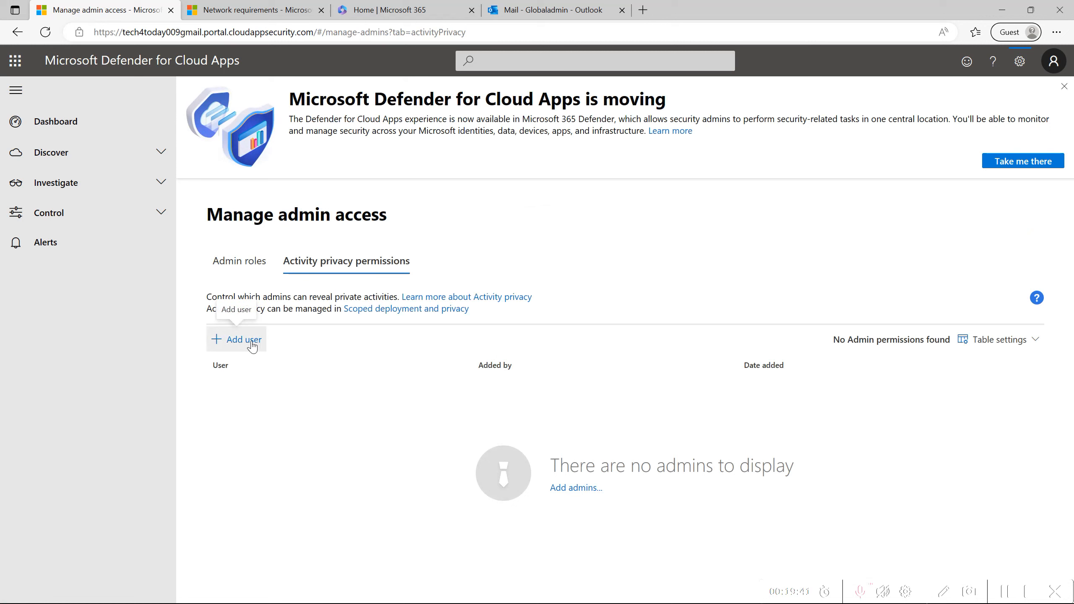
left_click_drag(431, 233, 226, 233)
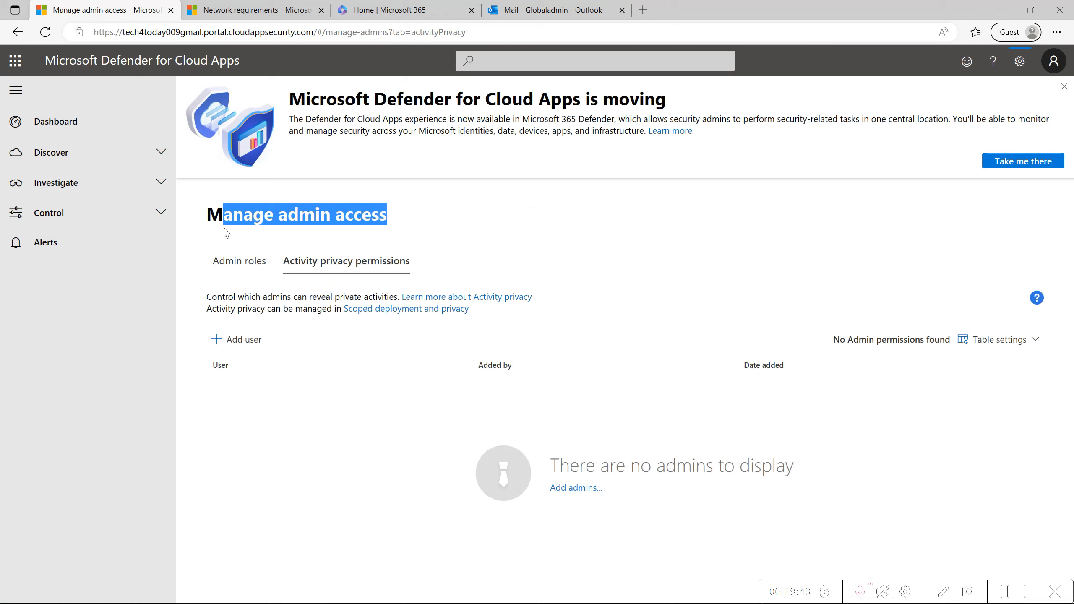
left_click(254, 340)
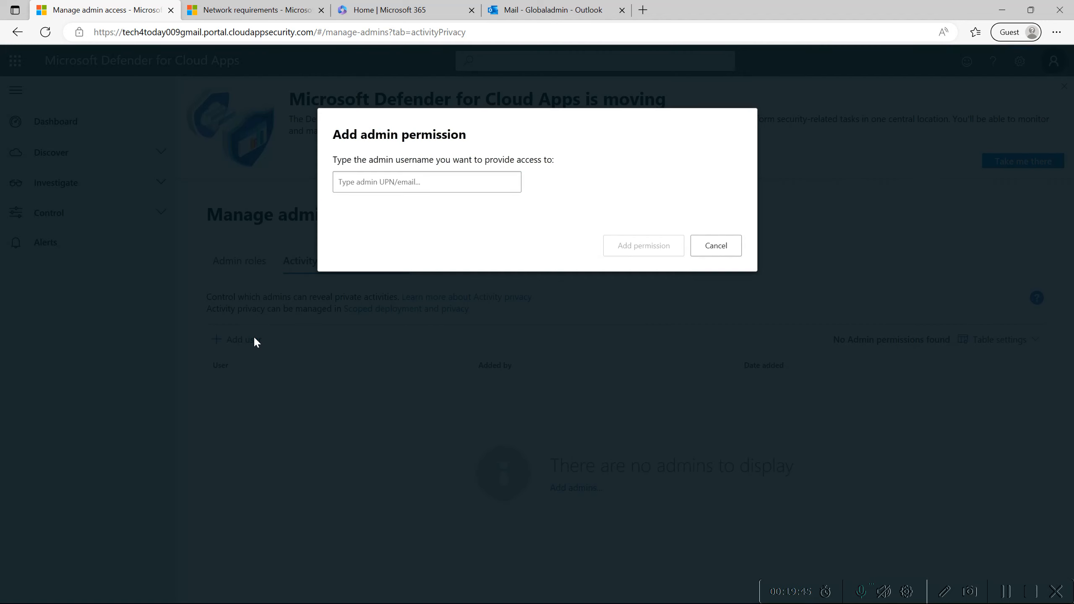
left_click(398, 177)
key("ctrl+v")
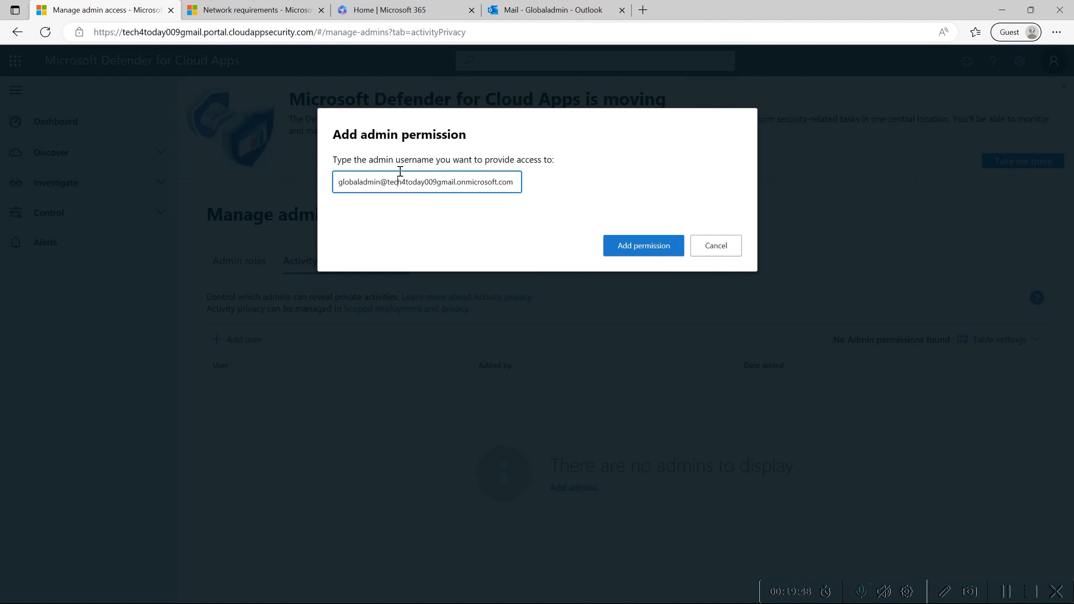
left_click(638, 247)
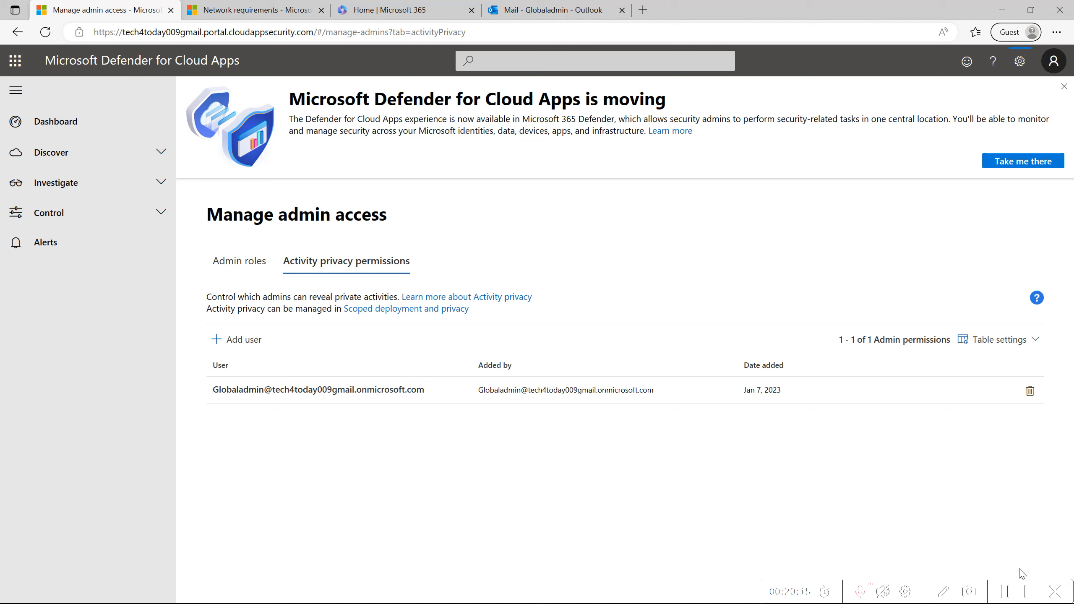
left_click(1013, 595)
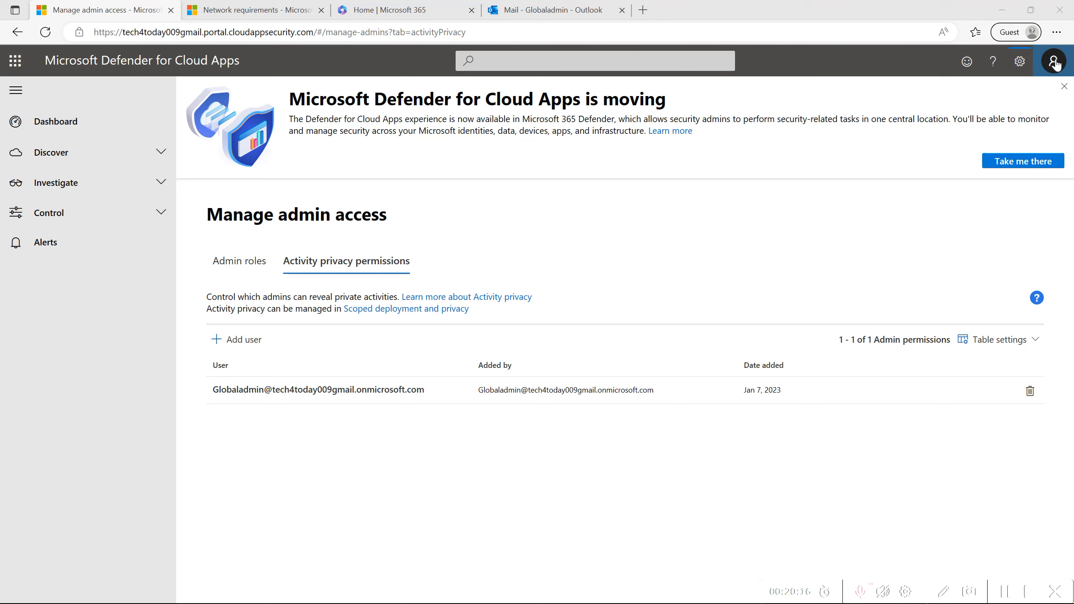
Return to the portal's general settings page to view the System and Cloud Discovery sections.
left_click(1019, 62)
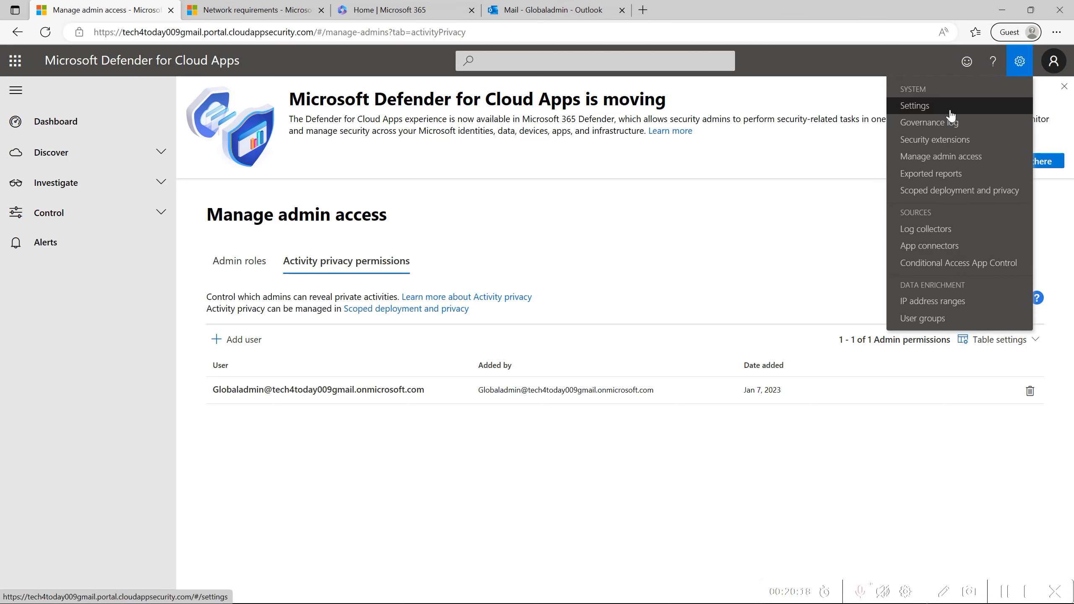
left_click(914, 105)
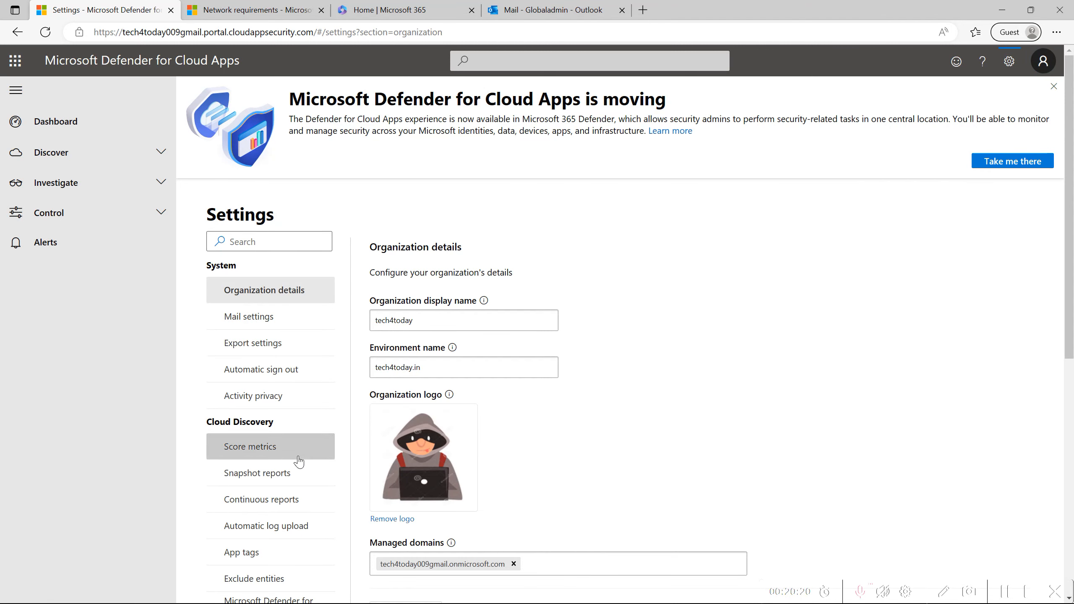
left_click(299, 459)
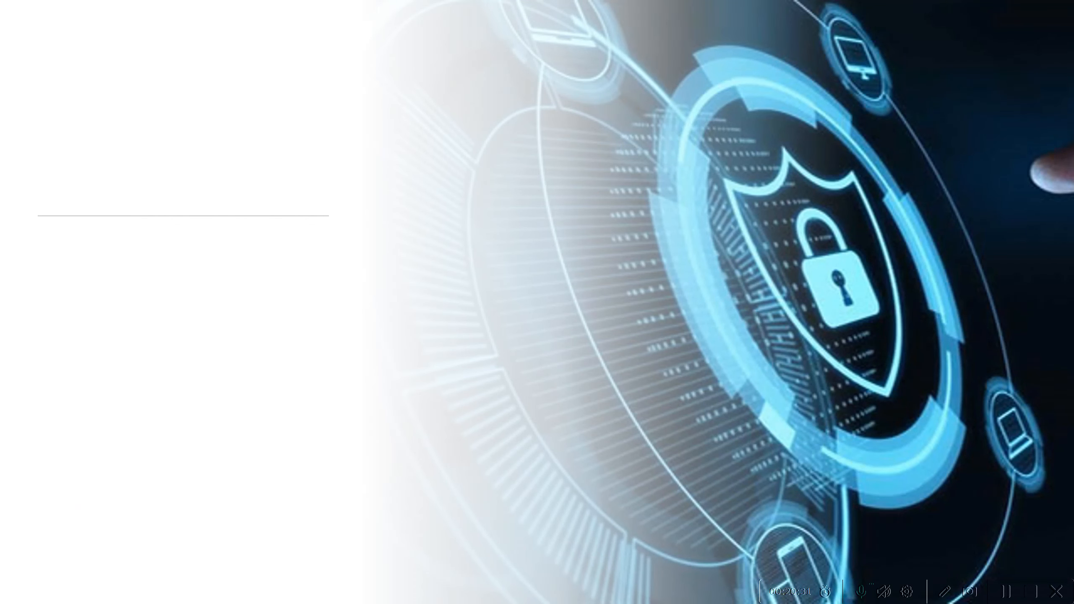
key("Right")
key("Right")
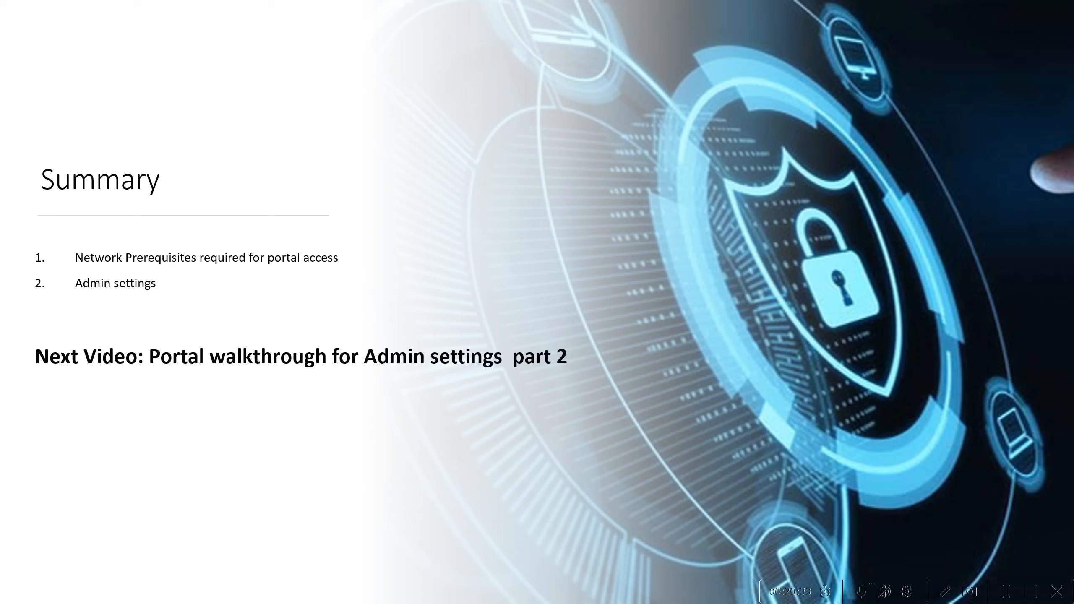